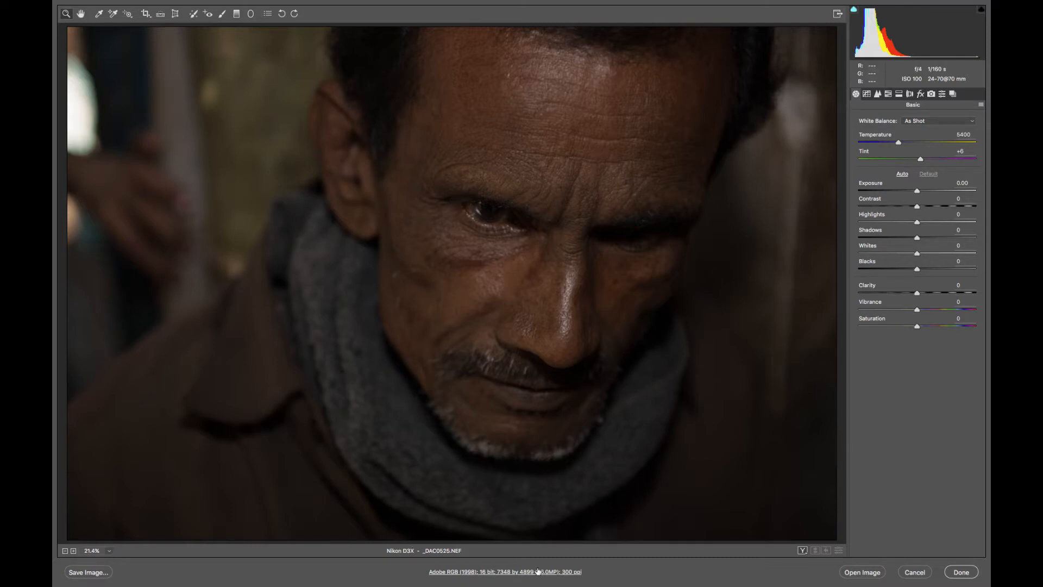
Turn off resizing on output and set the raw photo to open in Photoshop as a Smart Object
left_click(516, 573)
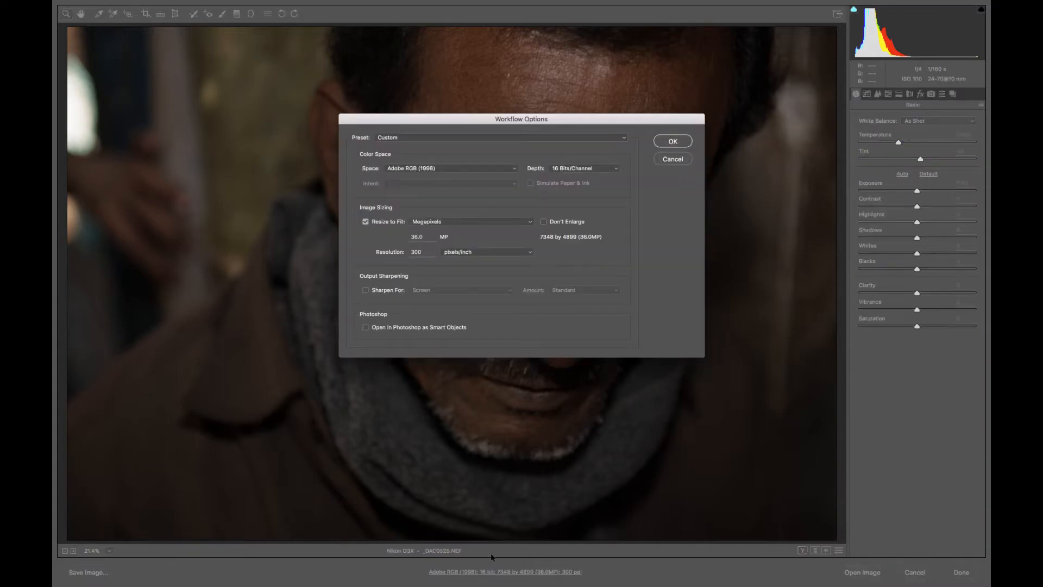
left_click(377, 220)
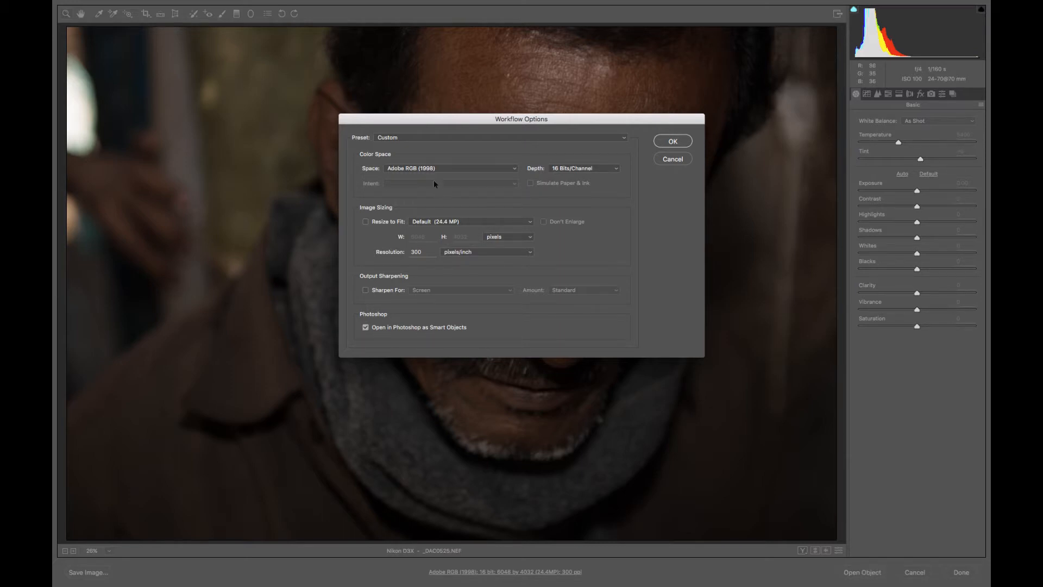
left_click(685, 142)
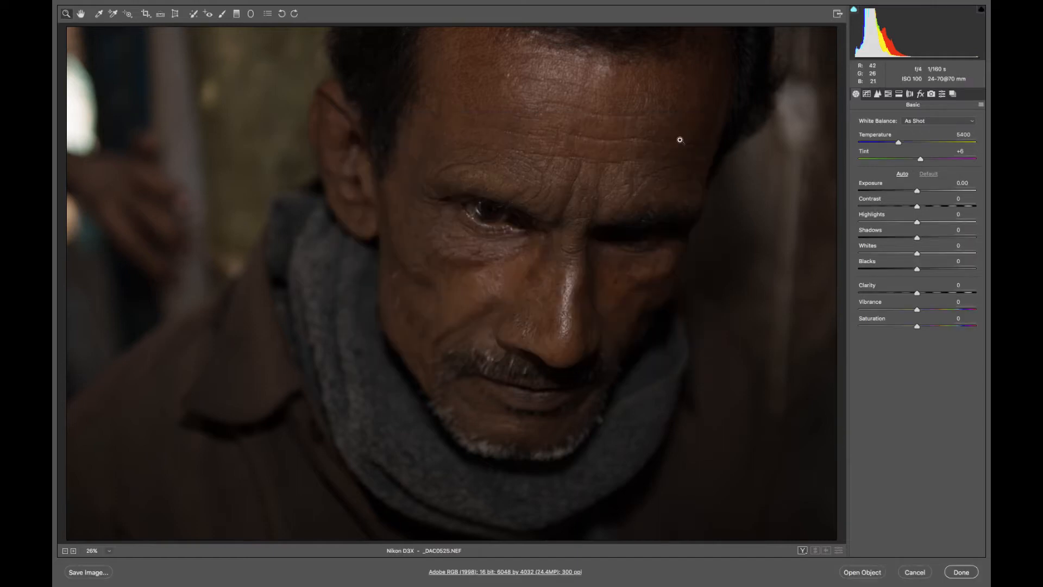
Enable chromatic aberration removal and lens profile corrections for the portrait
left_click(910, 95)
left_click(877, 133)
left_click(877, 143)
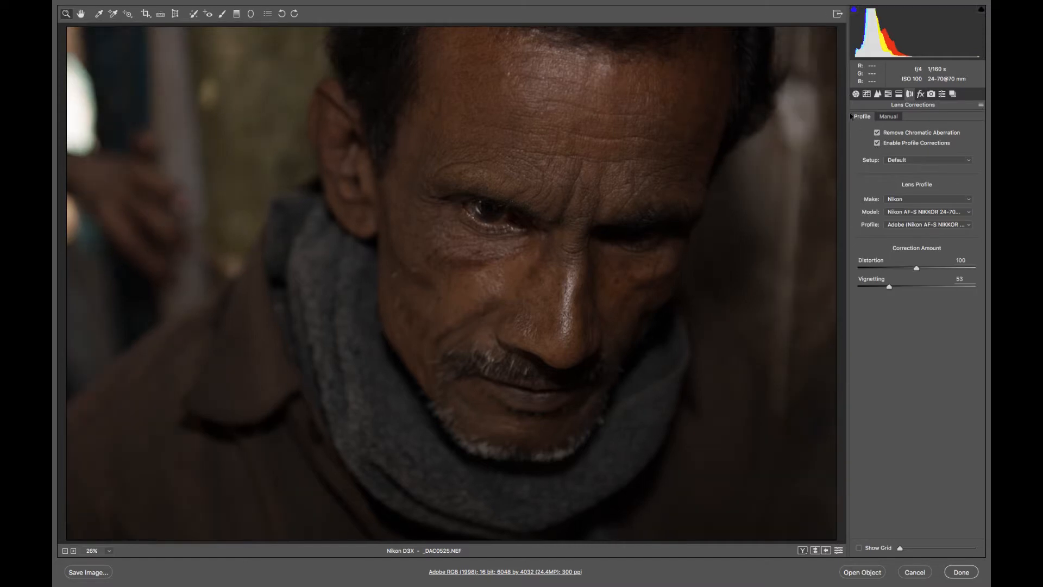
Set the portrait's Exposure to +1.25, Highlights to -42, Shadows to +23, Whites to -25 and Blacks to +22
left_click(856, 94)
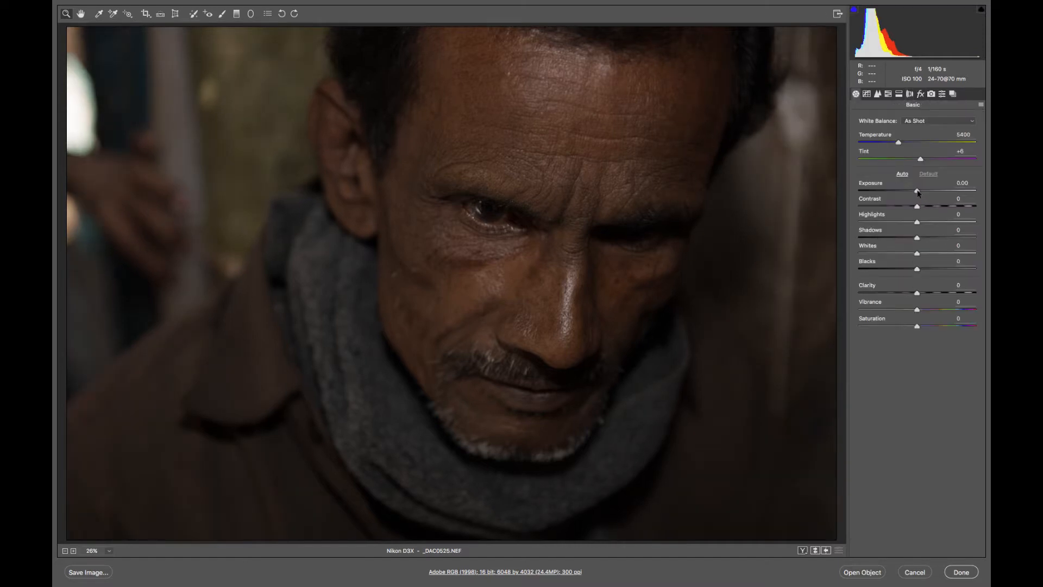
left_click_drag(917, 191, 931, 271)
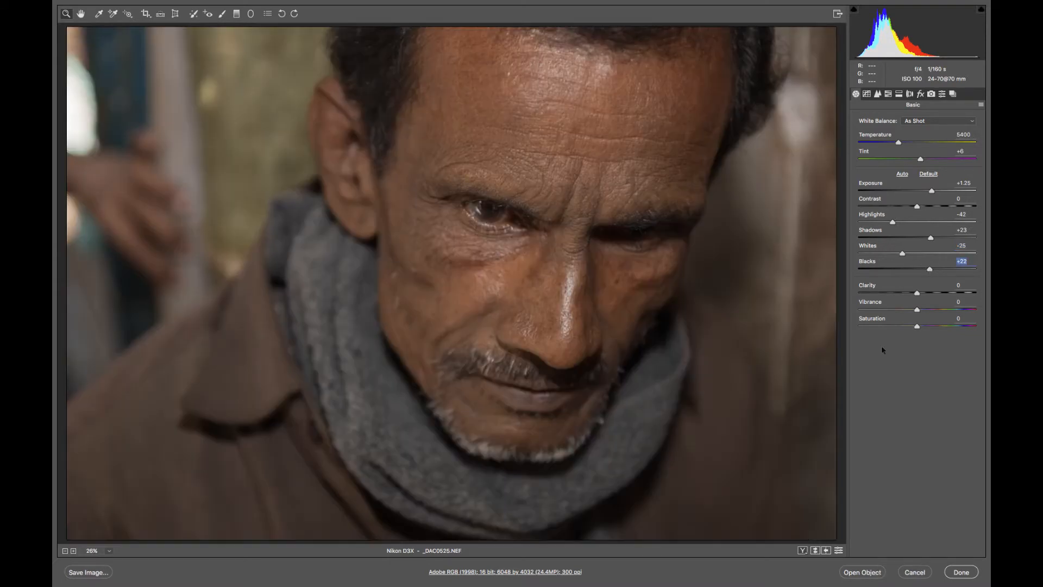
Sharpen the portrait with Amount 98, Radius 2.1, Detail 61 and Masking 46
left_click(879, 95)
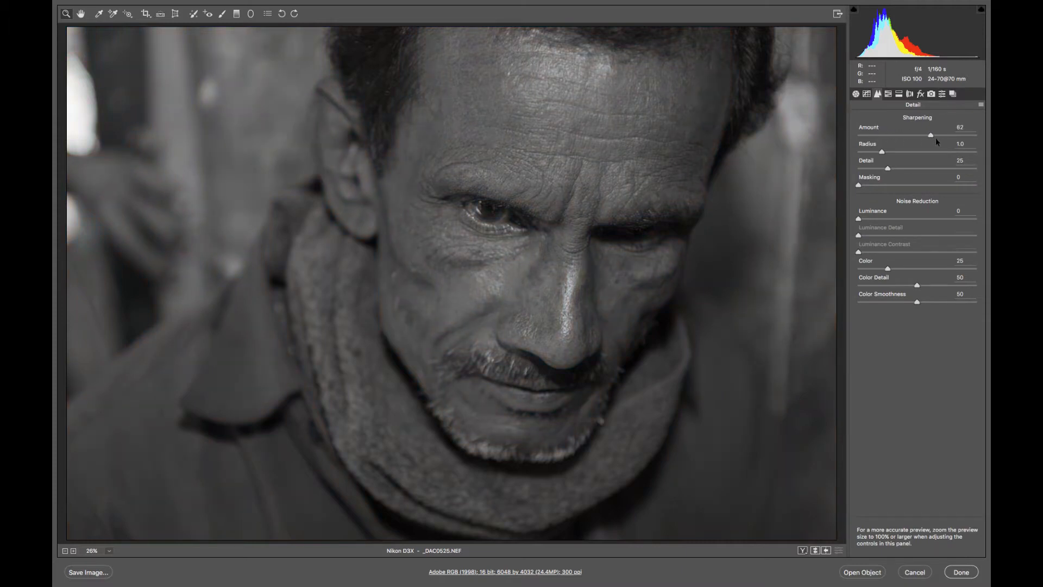
left_click_drag(937, 139, 930, 172)
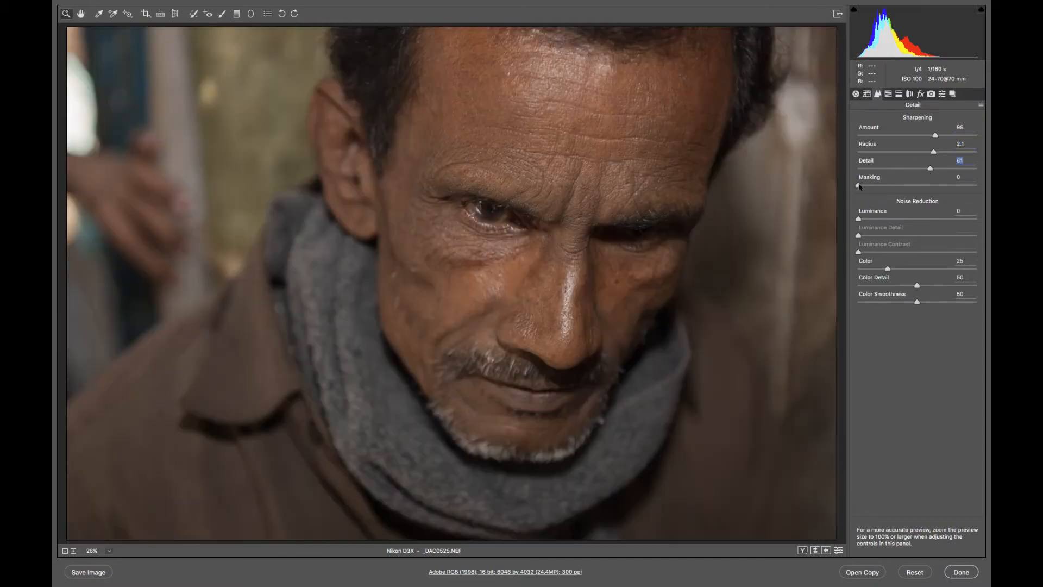
left_click_drag(859, 186, 912, 189)
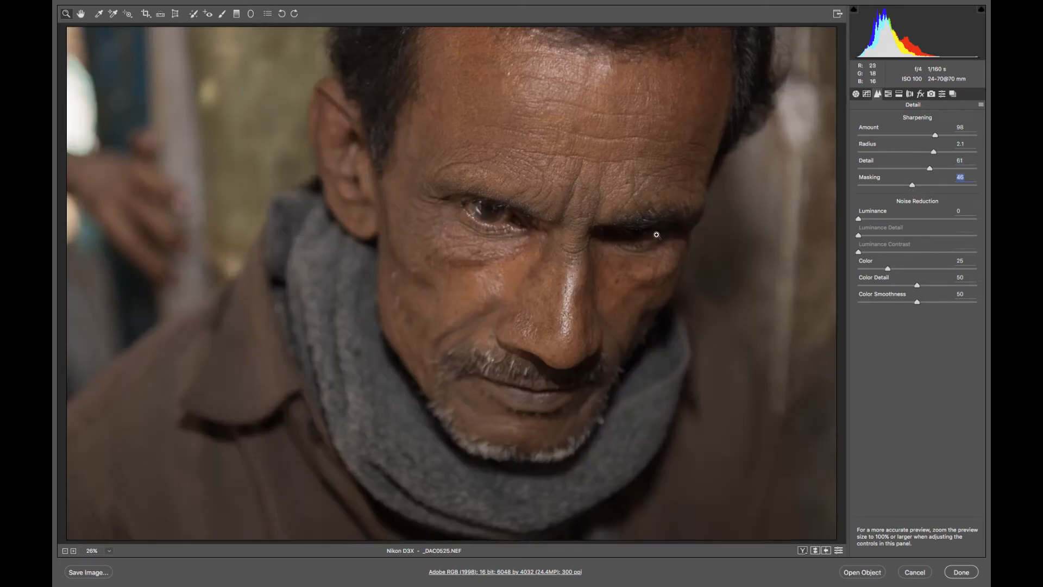
Set the portrait's Saturation to -13 and open it in Photoshop as a Smart Object
left_click(856, 93)
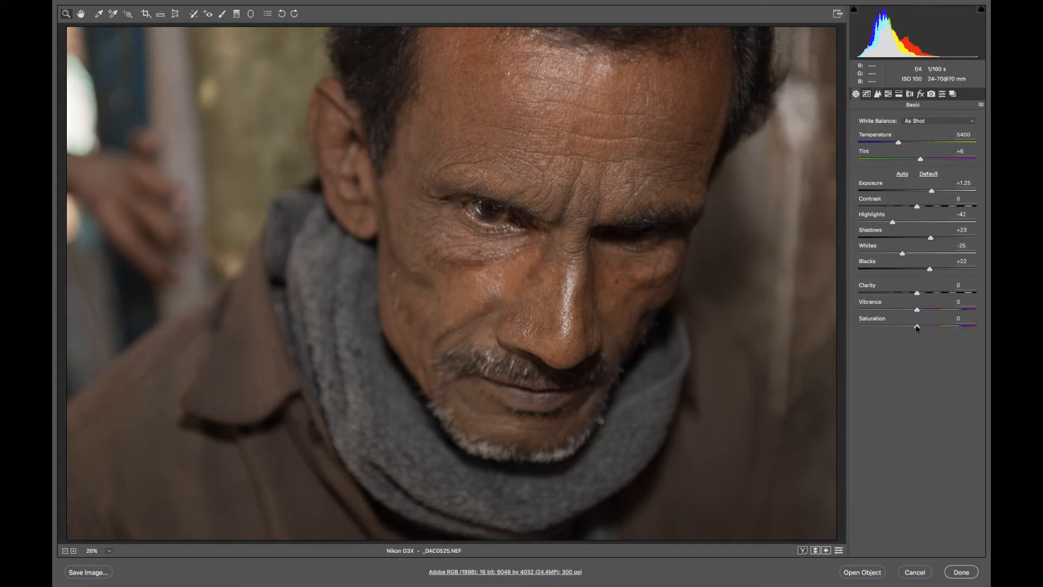
left_click_drag(917, 327, 910, 327)
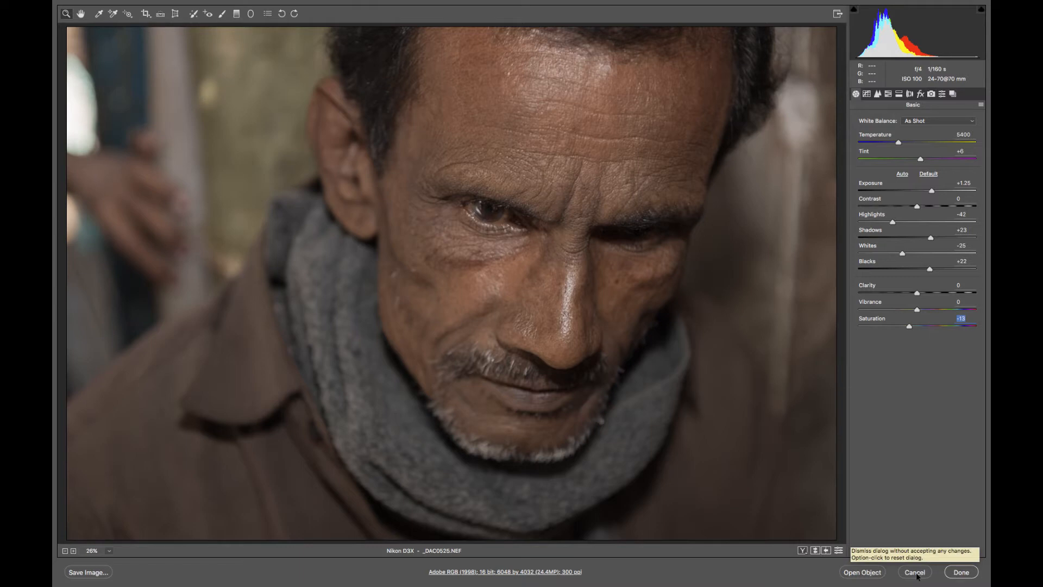
left_click(859, 577)
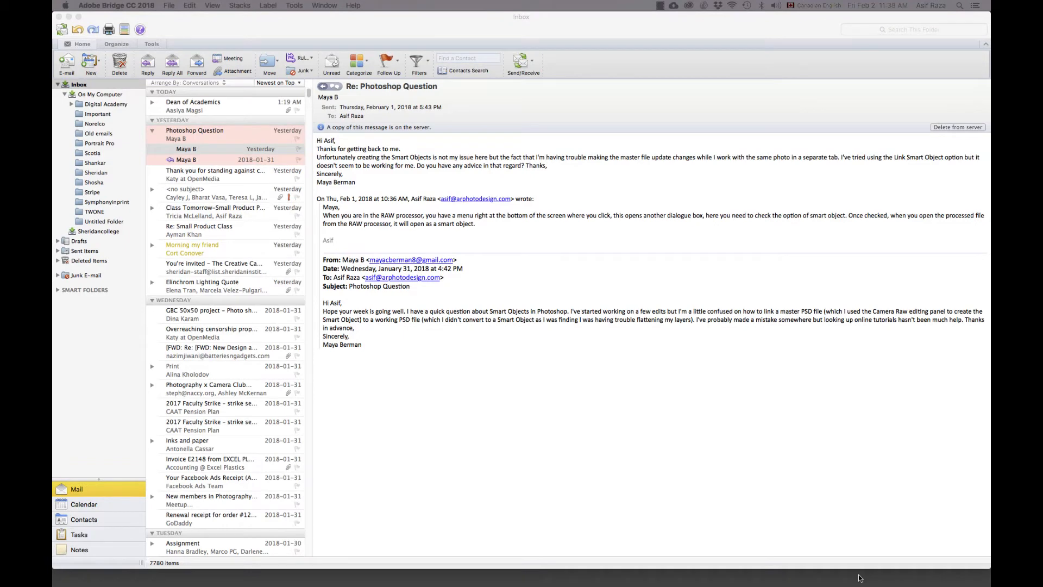
left_click(69, 17)
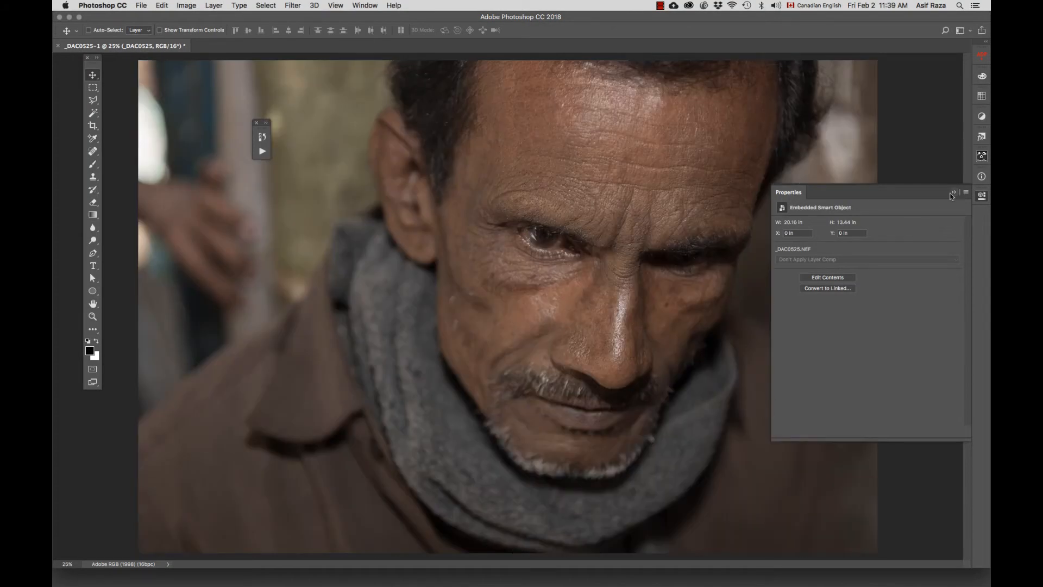
Collapse the object properties and display the Layers list in a shortened floating window over the portrait
left_click(954, 193)
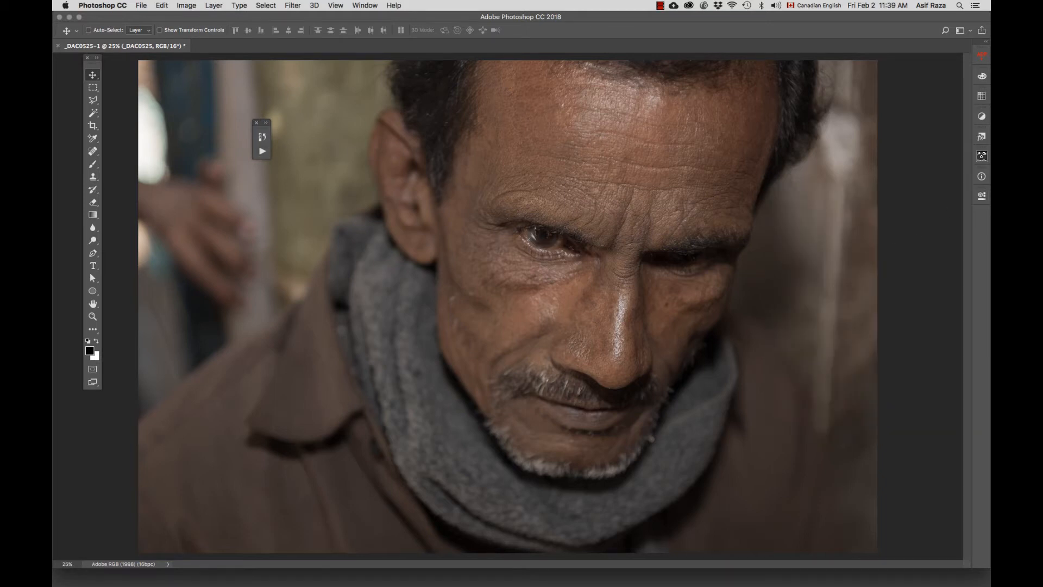
left_click_drag(69, 128, 872, 66)
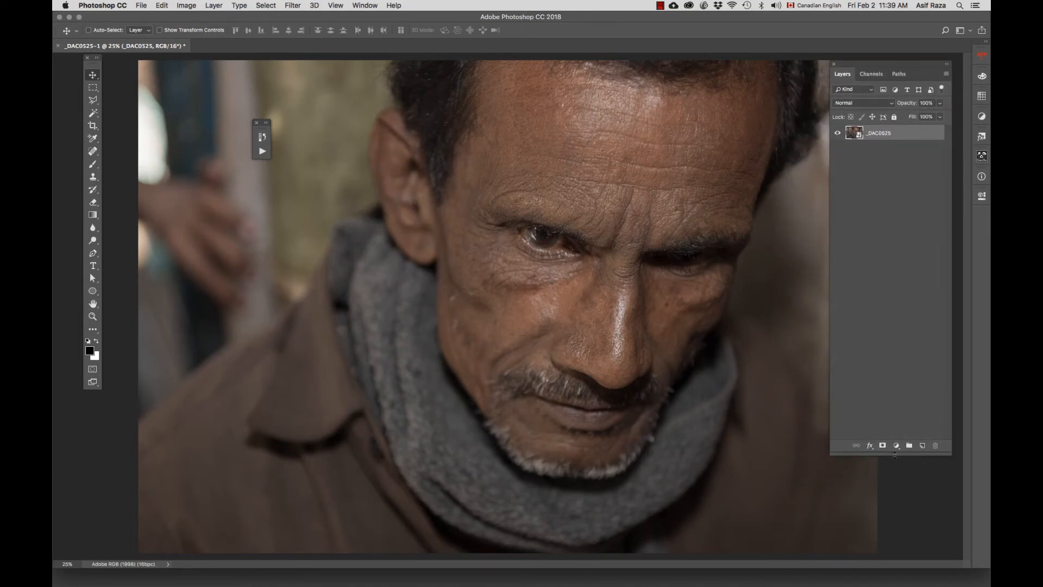
left_click_drag(895, 454, 881, 281)
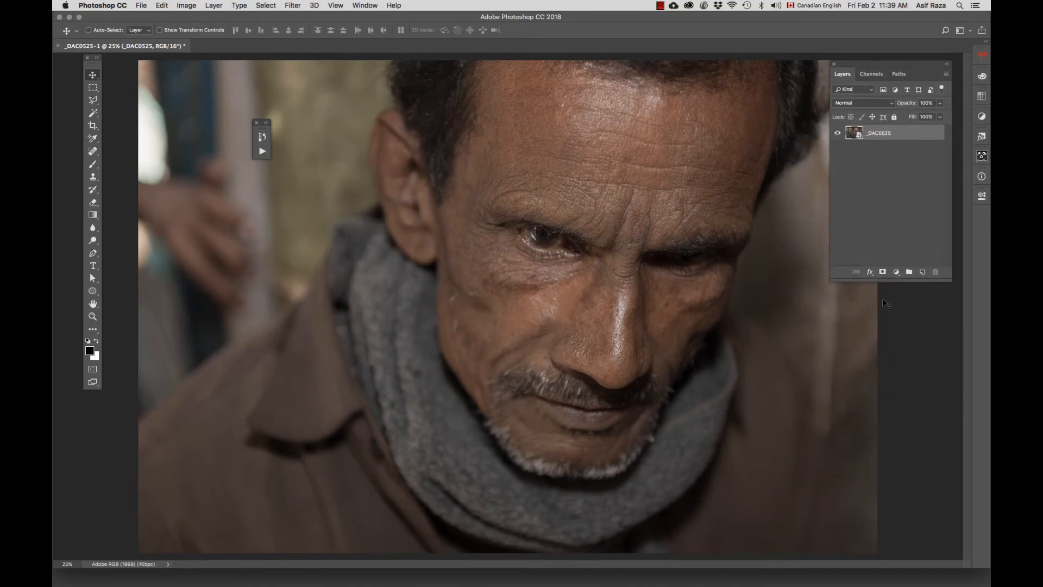
Set the layer thumbnails to the largest size
left_click(947, 76)
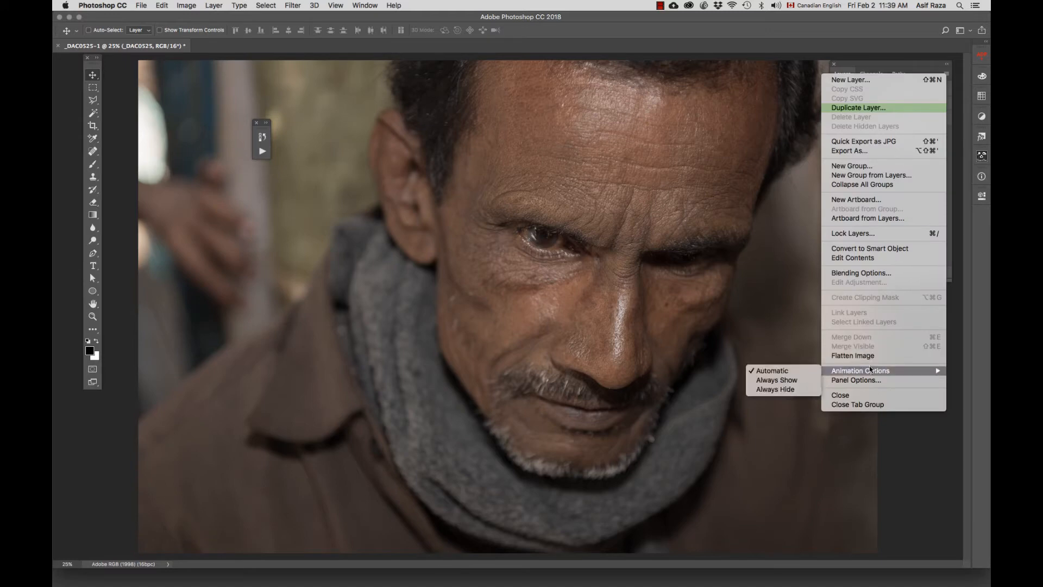
left_click(869, 380)
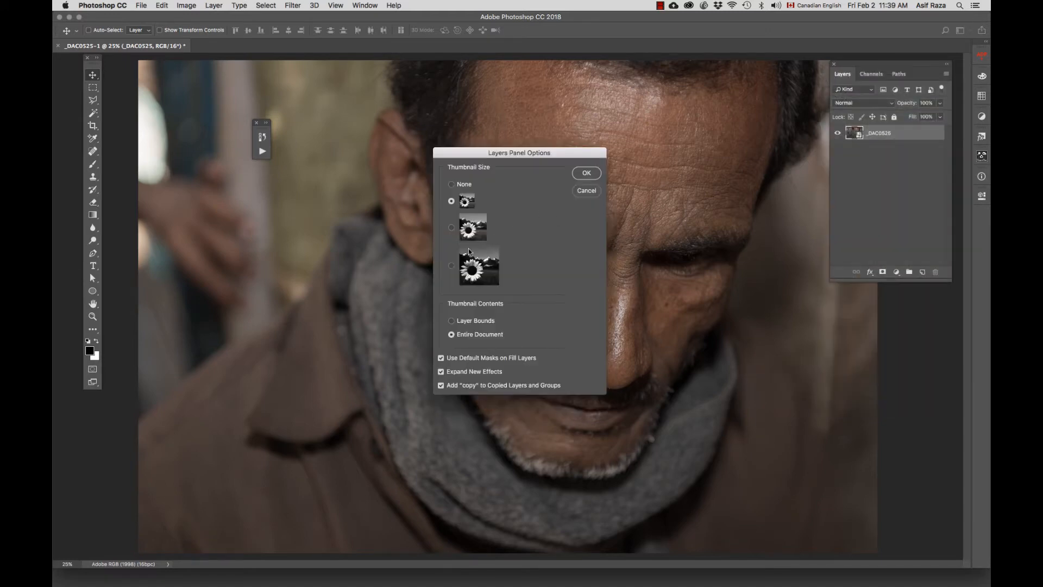
left_click(451, 267)
left_click(587, 172)
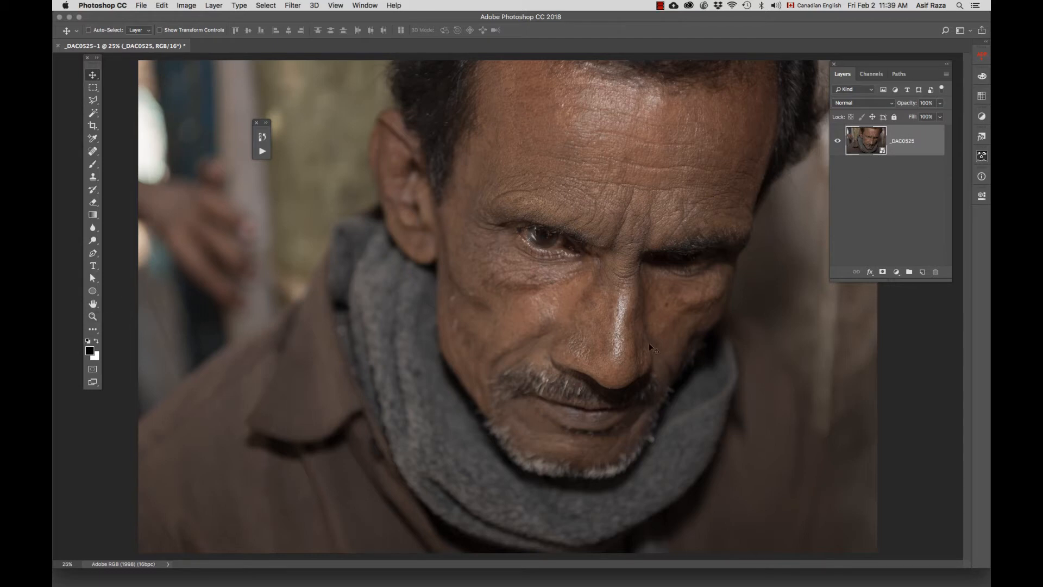
Add a Black & White adjustment layer with Reds 103, Yellows 137, Greens 4, Cyans -64, Blues -43 and Magentas 75
left_click(897, 272)
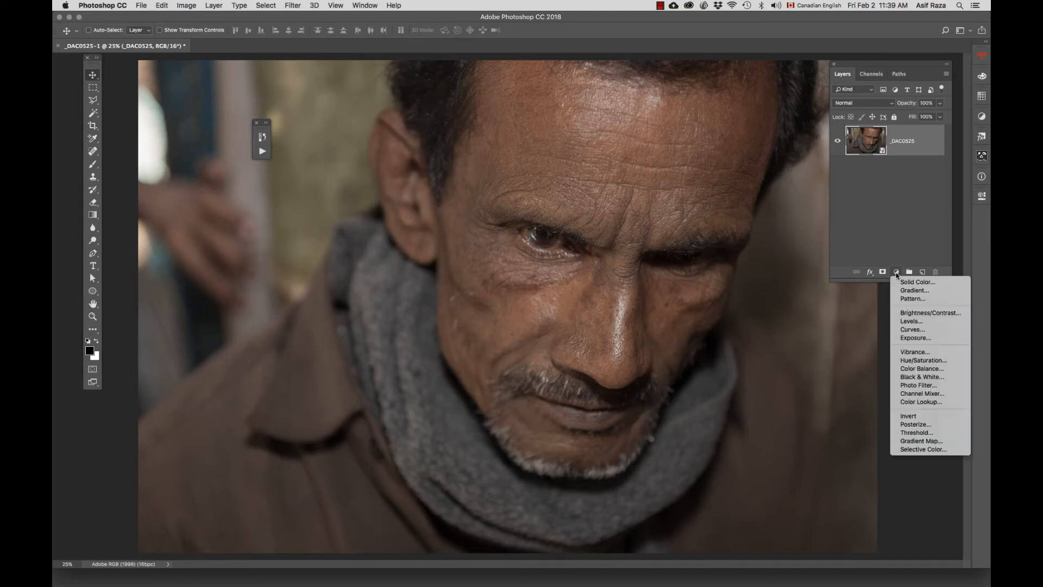
left_click(922, 377)
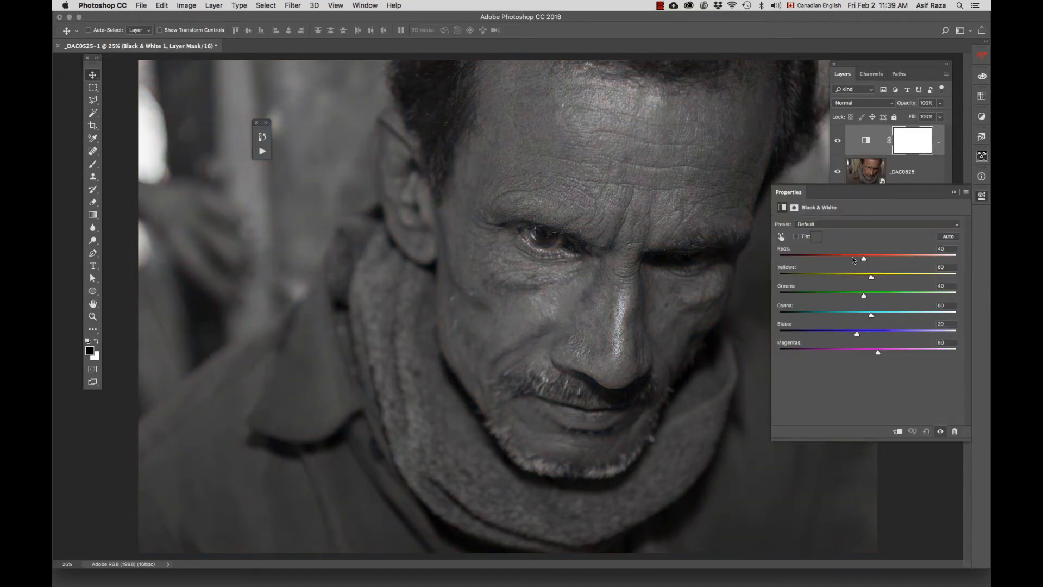
left_click_drag(864, 259, 887, 260)
left_click_drag(863, 295, 871, 357)
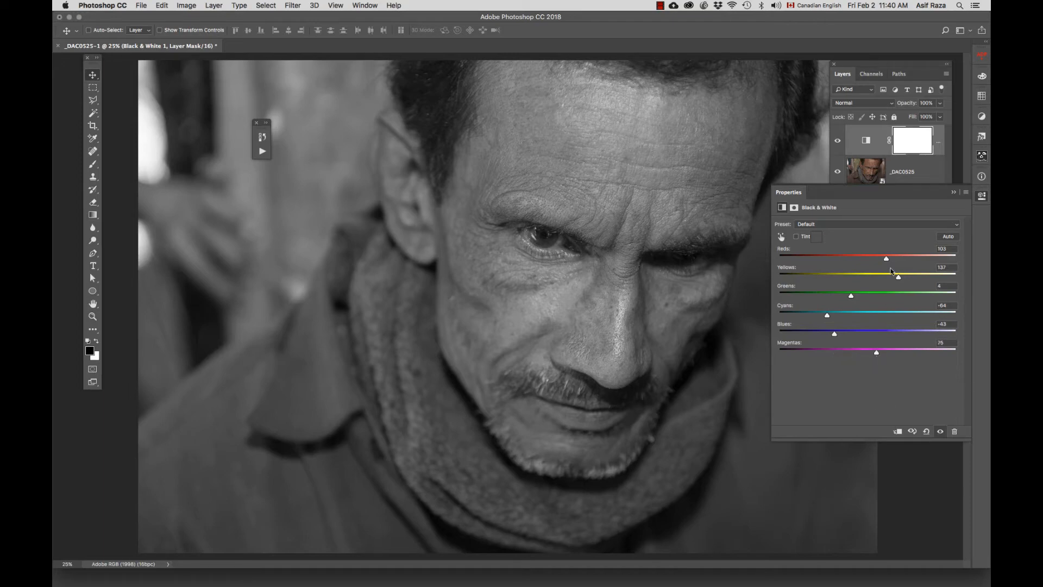
left_click(953, 193)
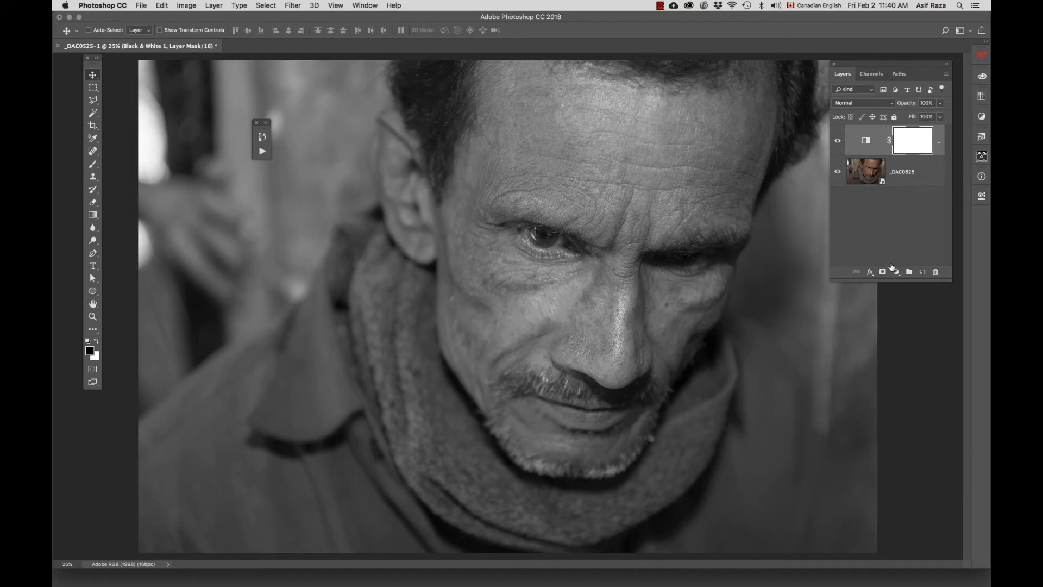
Add a black-to-white Gradient Map adjustment layer above the Black & White adjustment
left_click(897, 271)
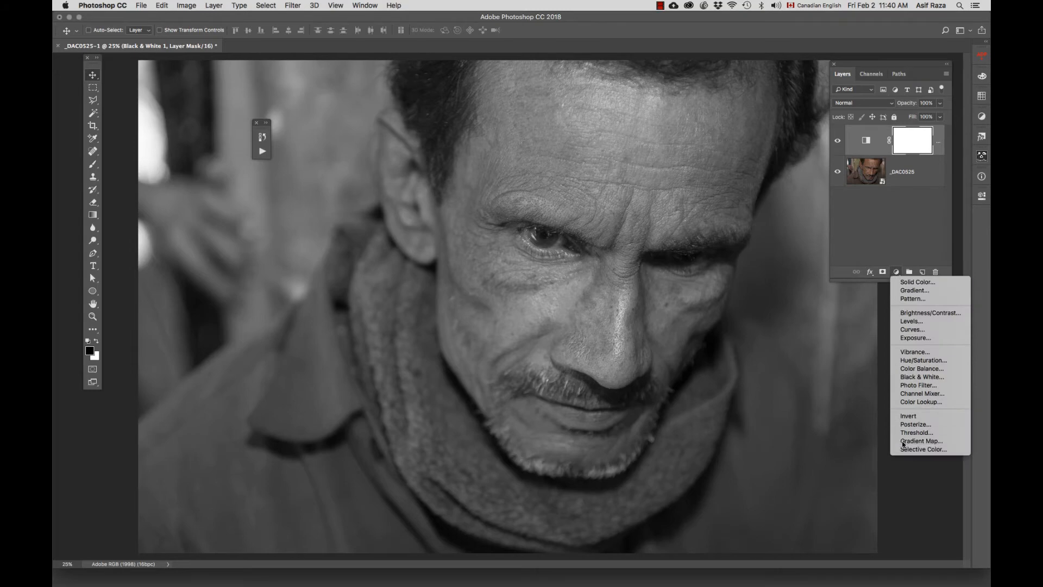
left_click(922, 440)
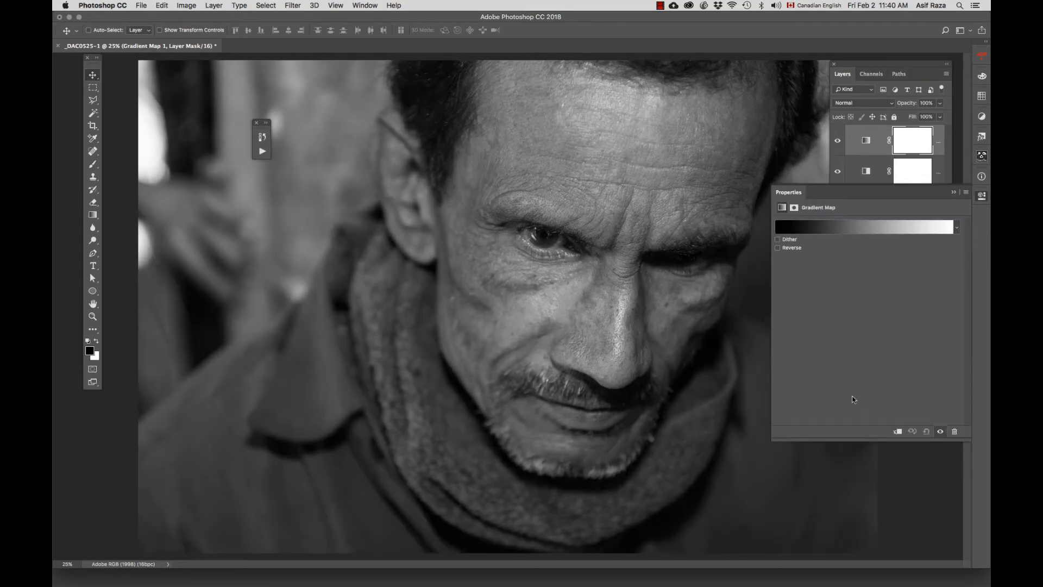
left_click(954, 192)
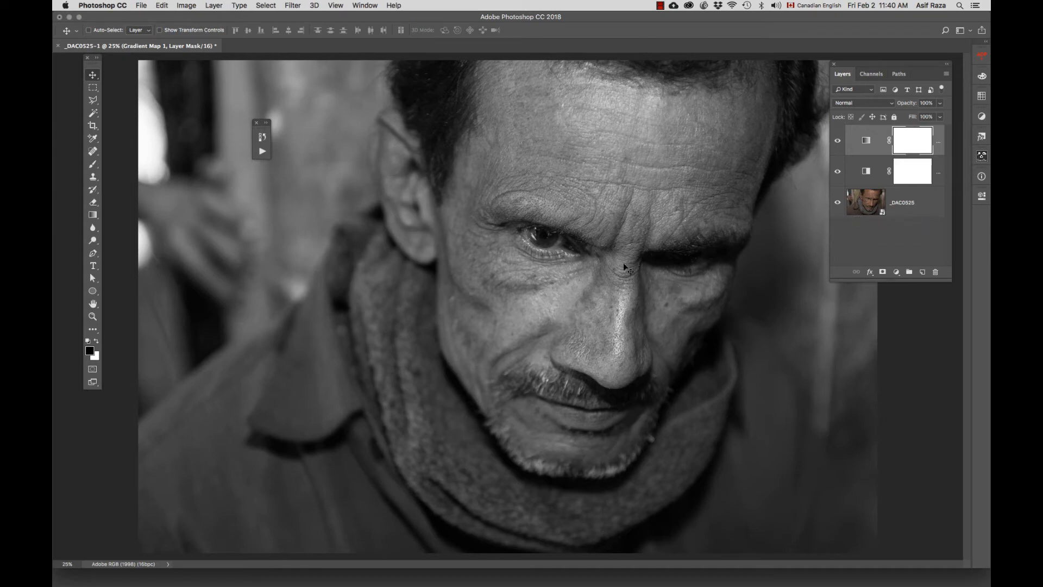
Create an empty layer directly above the photo layer and set the Clone Stamp to sample Current & Below
key("z")
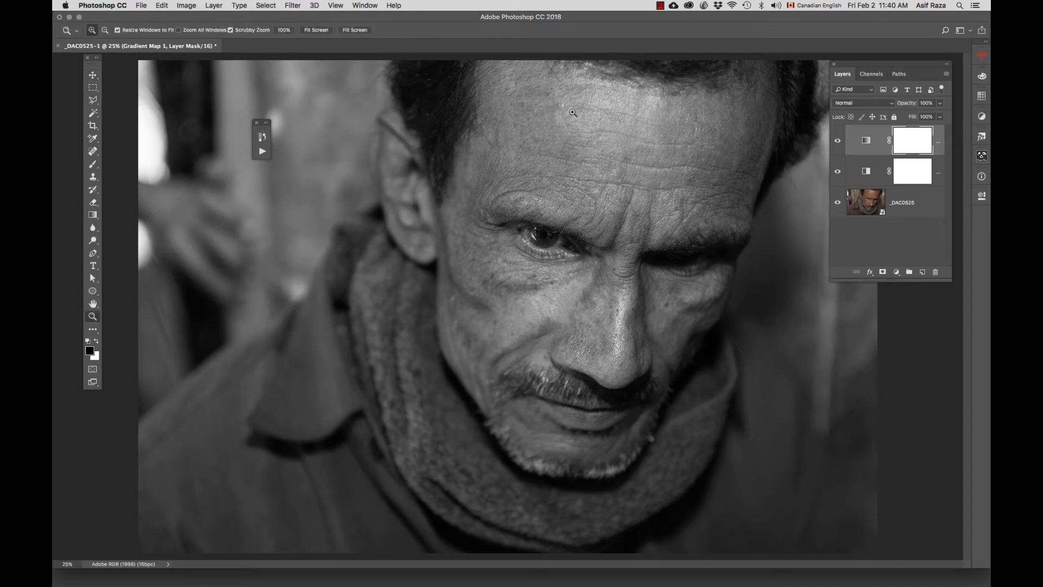
left_click(573, 112)
left_click(574, 112)
left_click(573, 112)
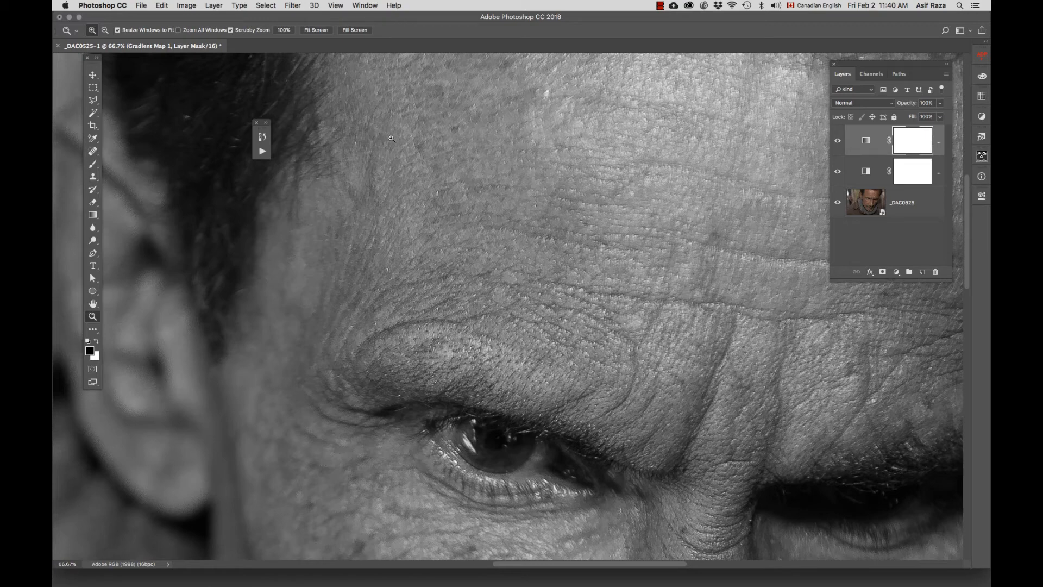
left_click(93, 177)
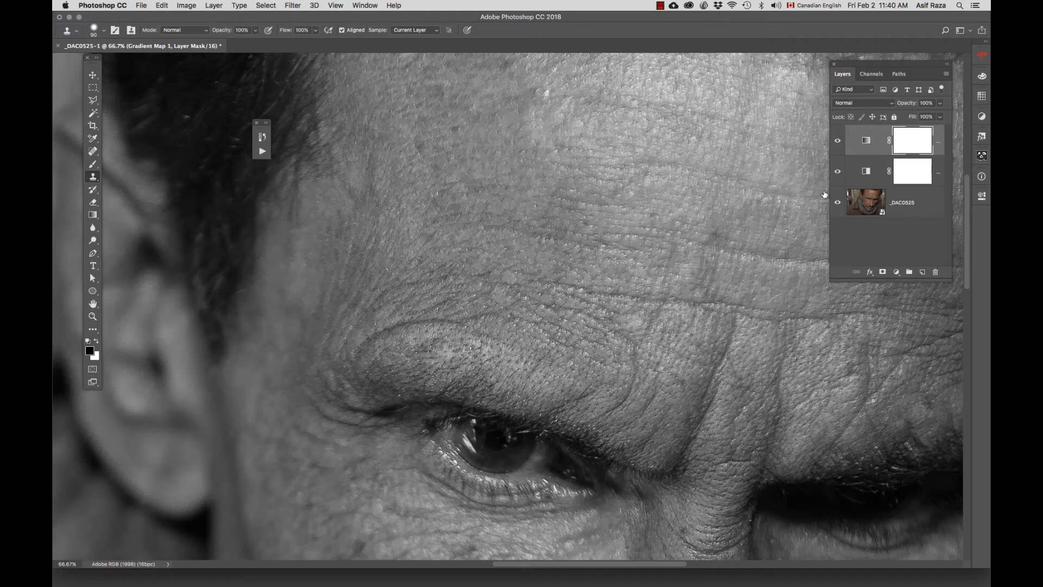
left_click(860, 203)
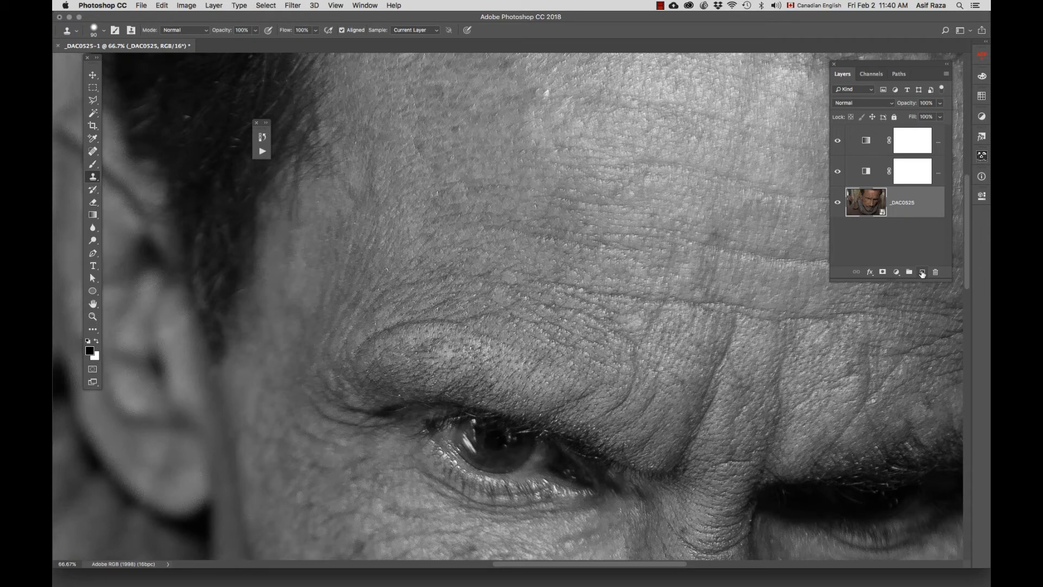
left_click(922, 273)
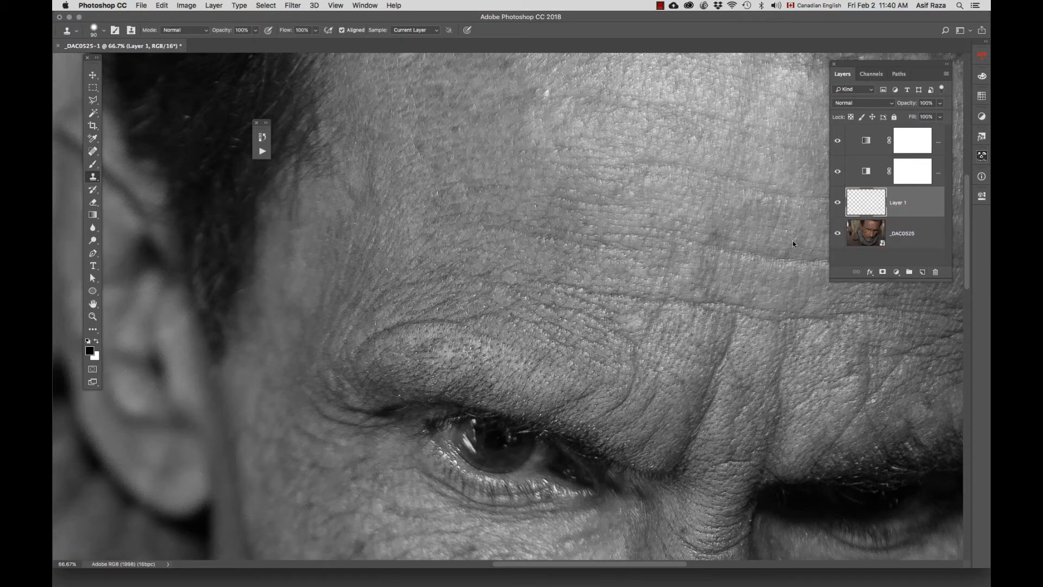
left_click(432, 30)
left_click(424, 37)
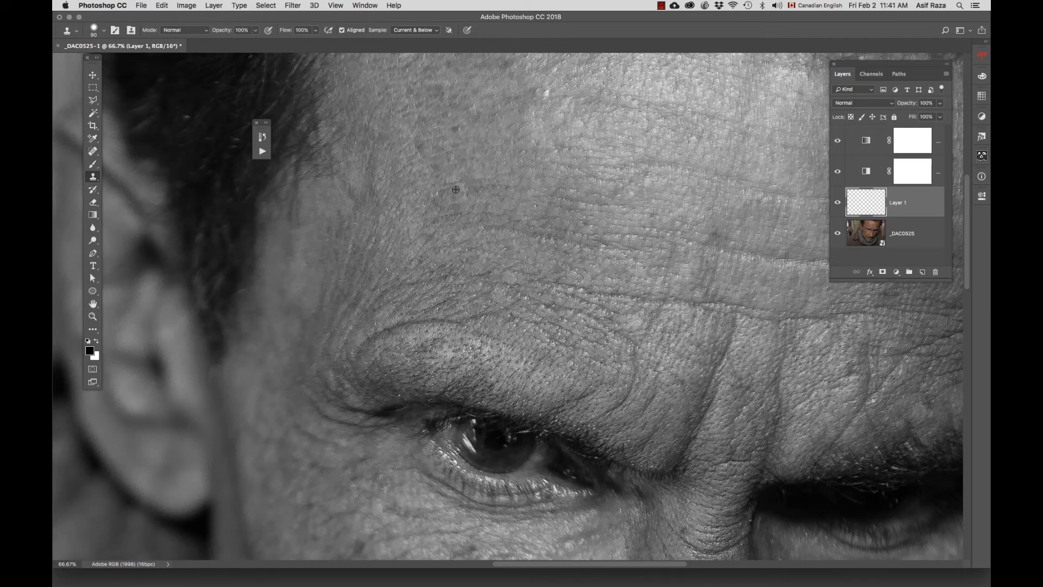
Reduce the Clone Stamp brush size to 50 and sample clean skin on the forehead
key("bracketleft")
key("bracketleft")
key("bracketleft")
left_click(436, 191, "alt")
Examine the eyes, nose and mouth at close range for areas that need retouching
scroll(508, 179, "down", 6)
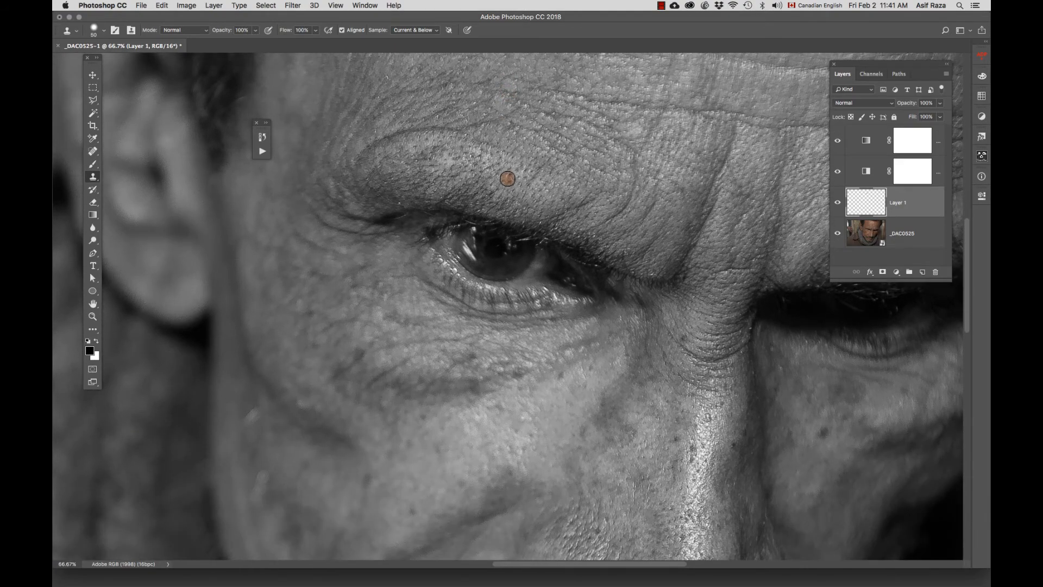
scroll(508, 178, "down", 8)
scroll(640, 284, "right", 2)
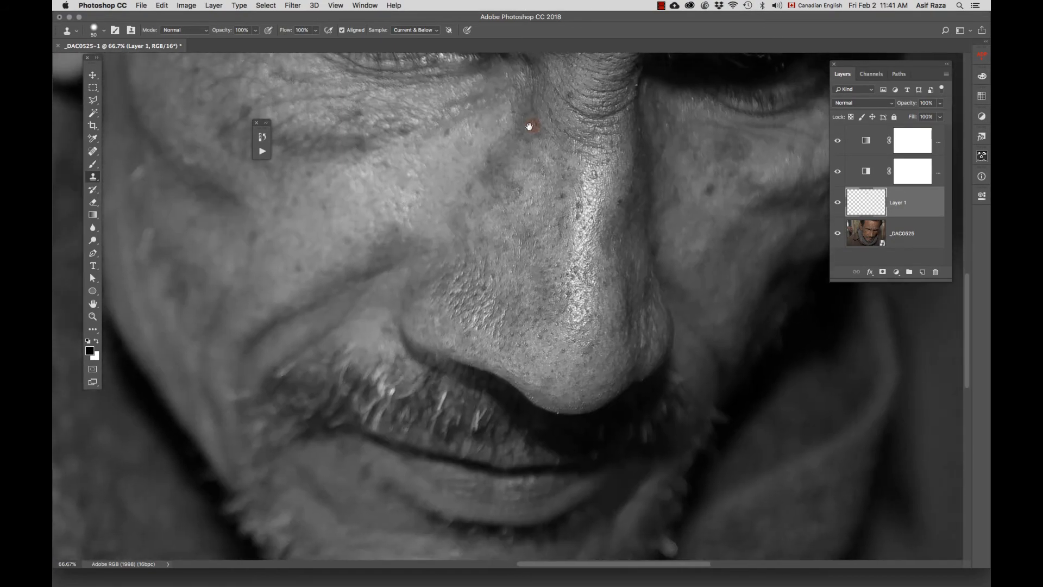
scroll(530, 125, "up", 7)
scroll(489, 218, "right", 2)
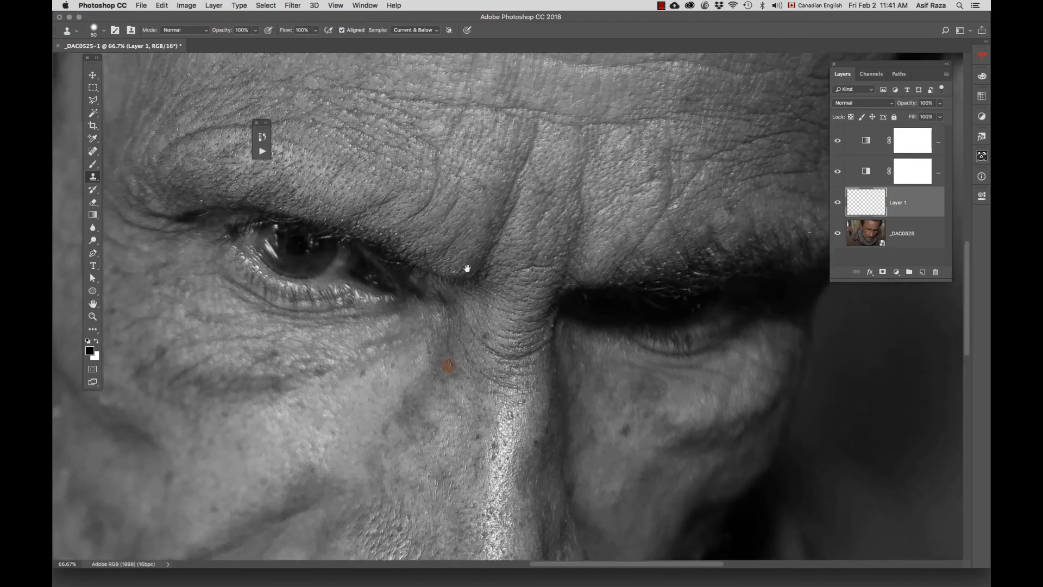
scroll(466, 269, "down", 2)
scroll(467, 268, "right", 1)
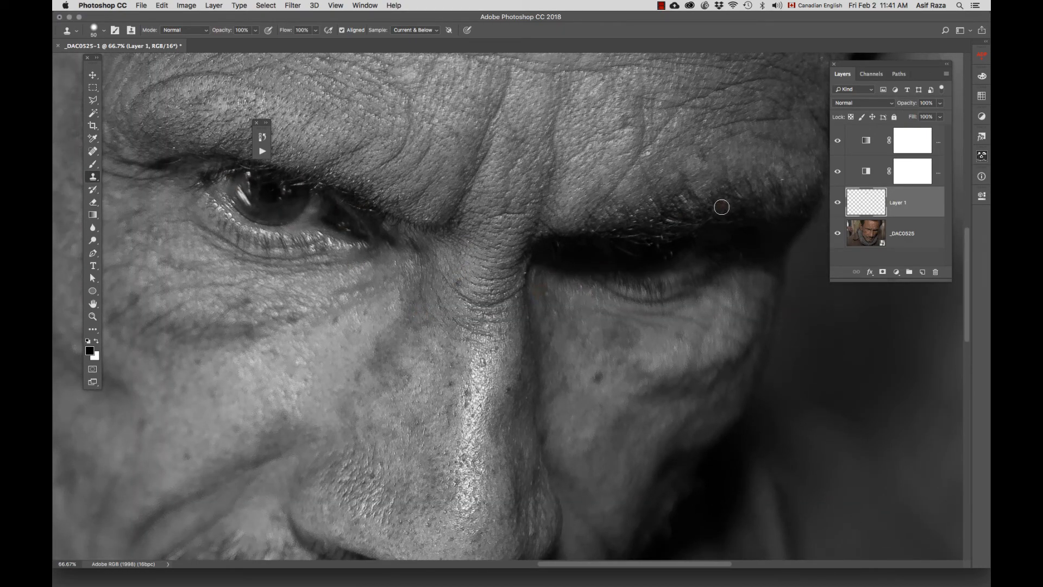
Duplicate the _DAC0525 Smart Object layer and set the copy's blend mode to Screen
left_click(869, 234)
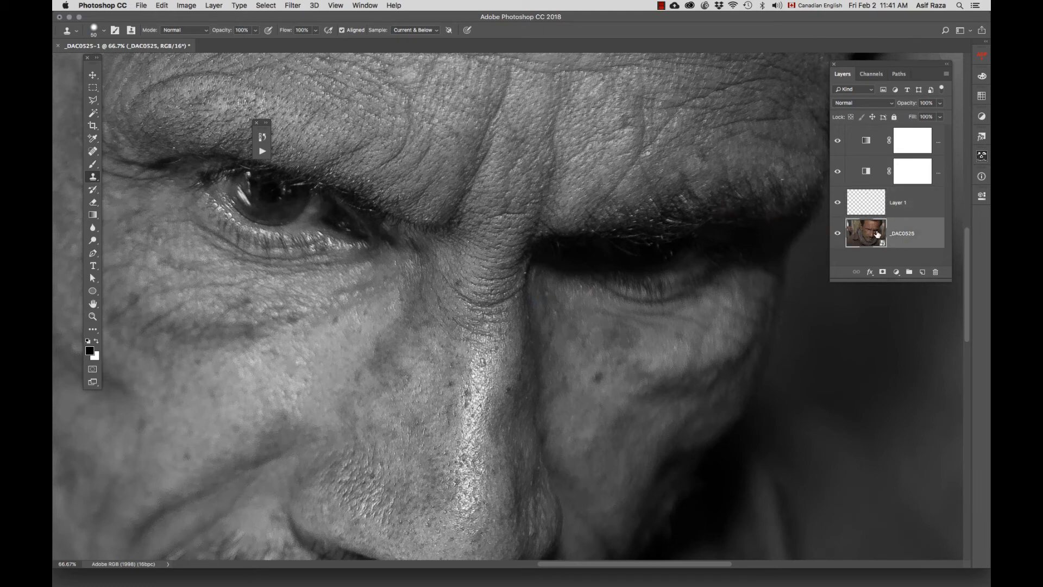
key("super+j")
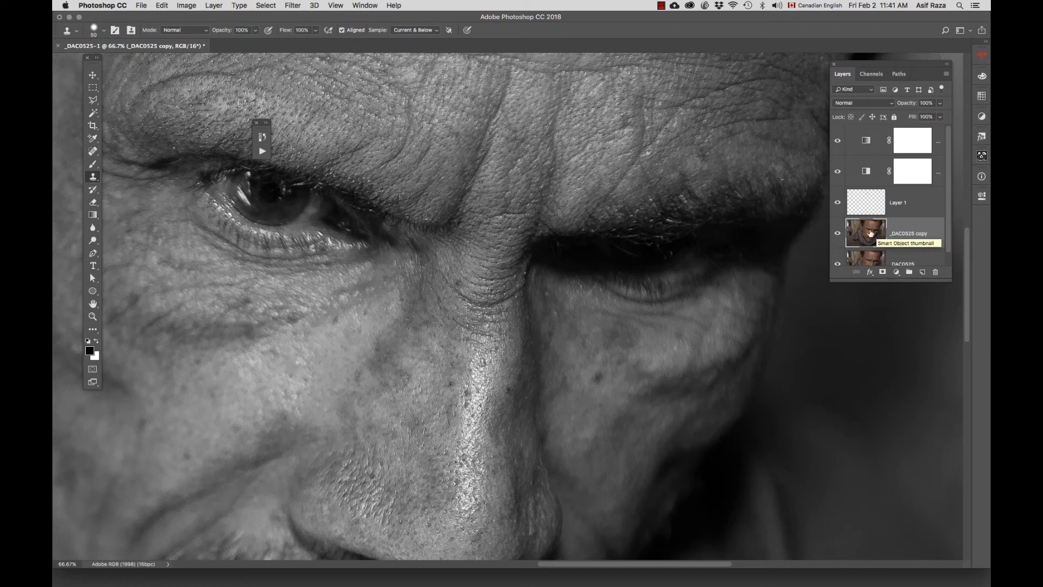
left_click(881, 103)
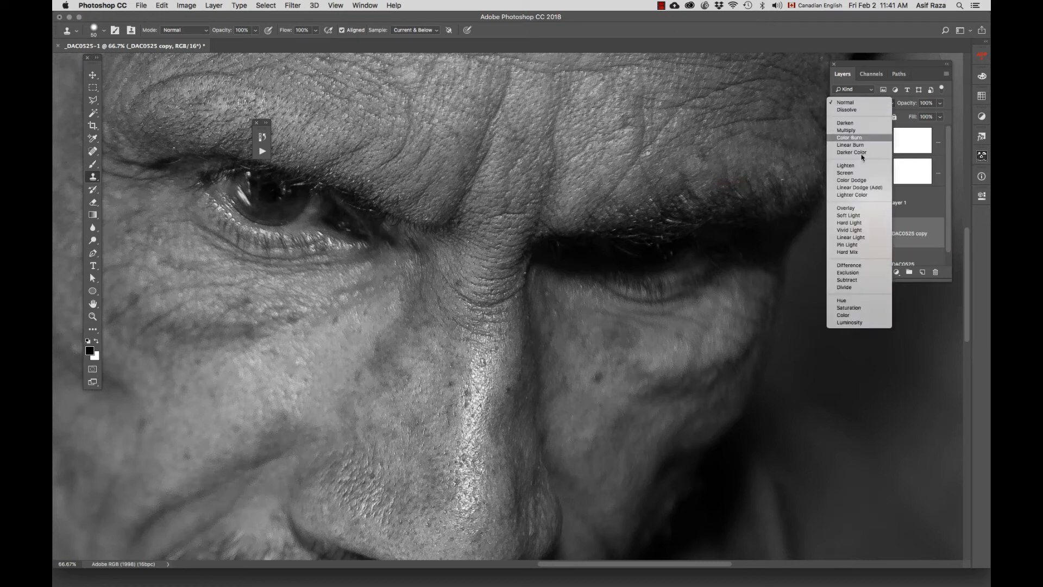
left_click(857, 174)
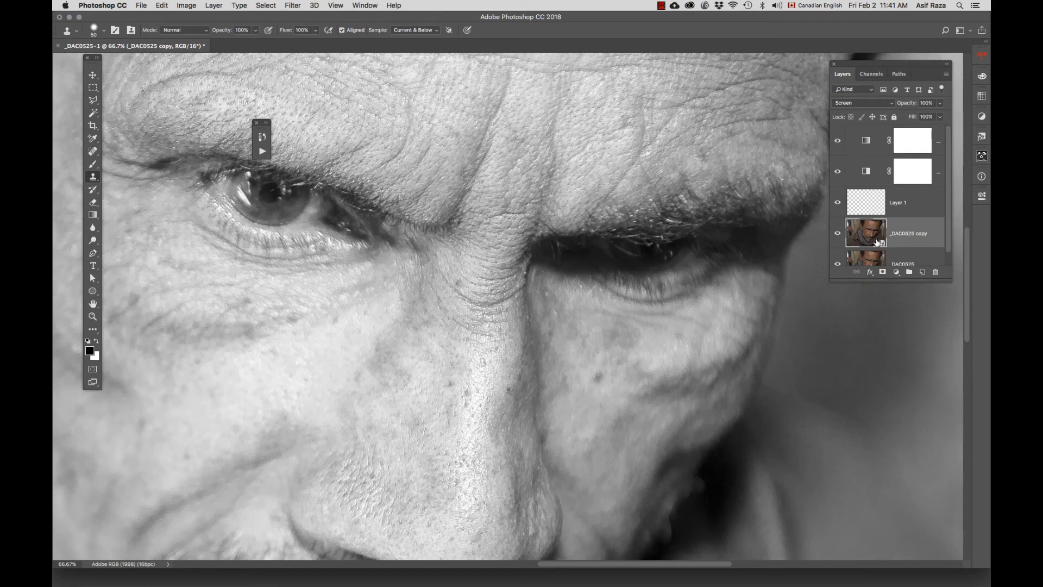
left_click(880, 103)
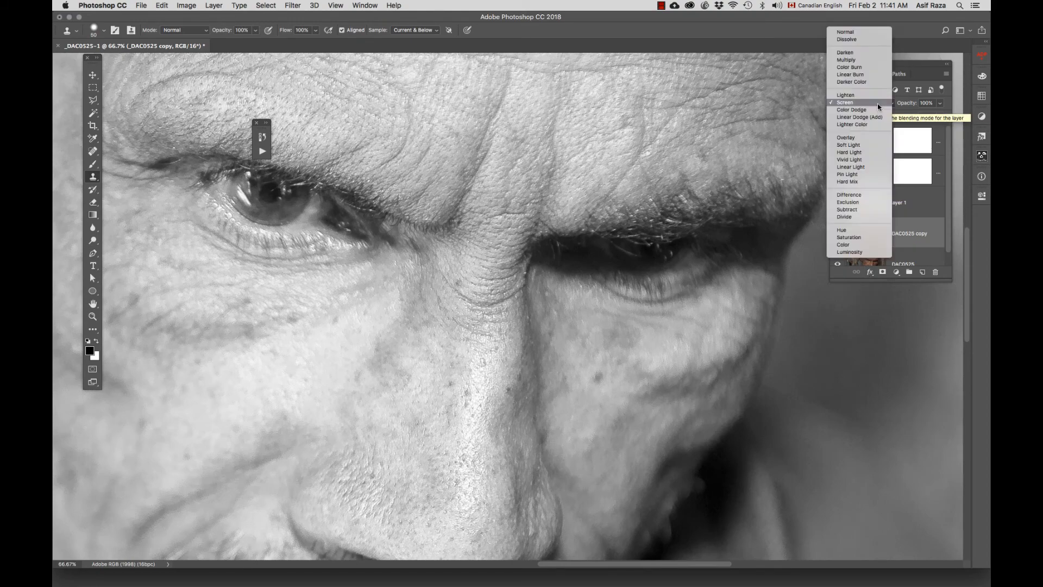
left_click(879, 103)
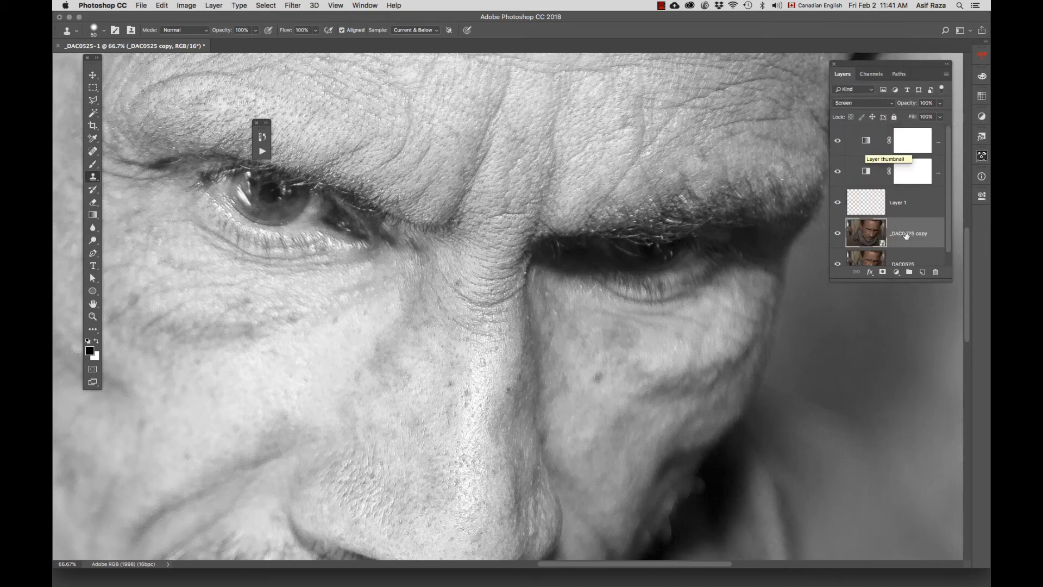
Hide the Screen copy with a black layer mask and paint white over both eyes at 50% opacity, using brush sizes 175 and 125
left_click(882, 273)
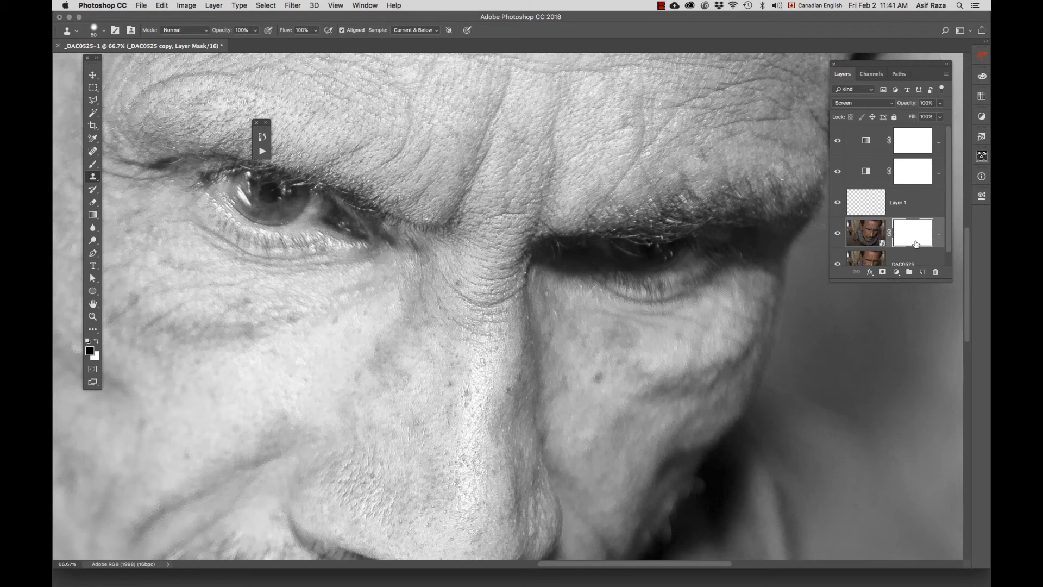
key("super+i")
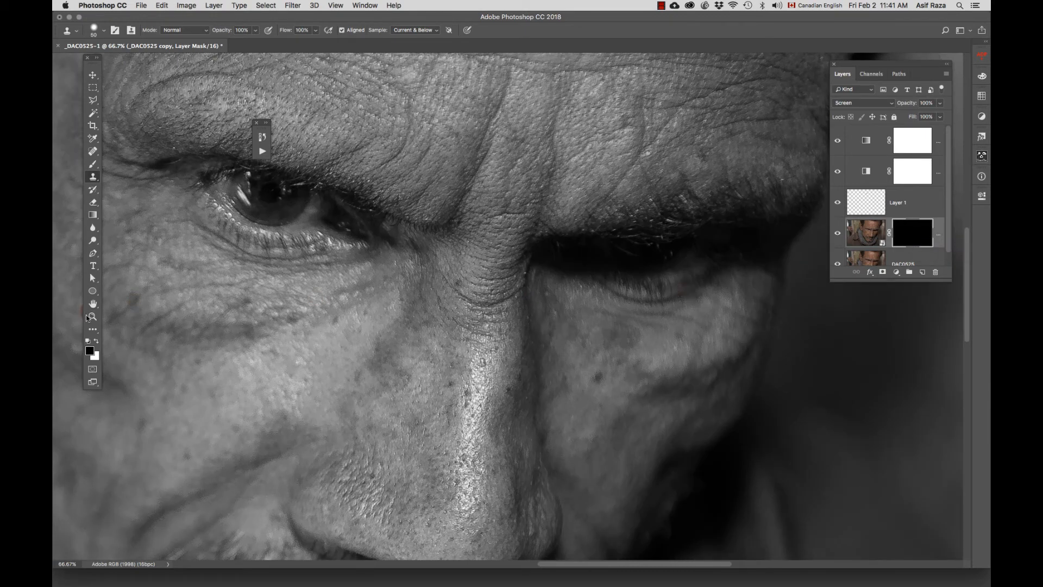
left_click(96, 341)
key("b")
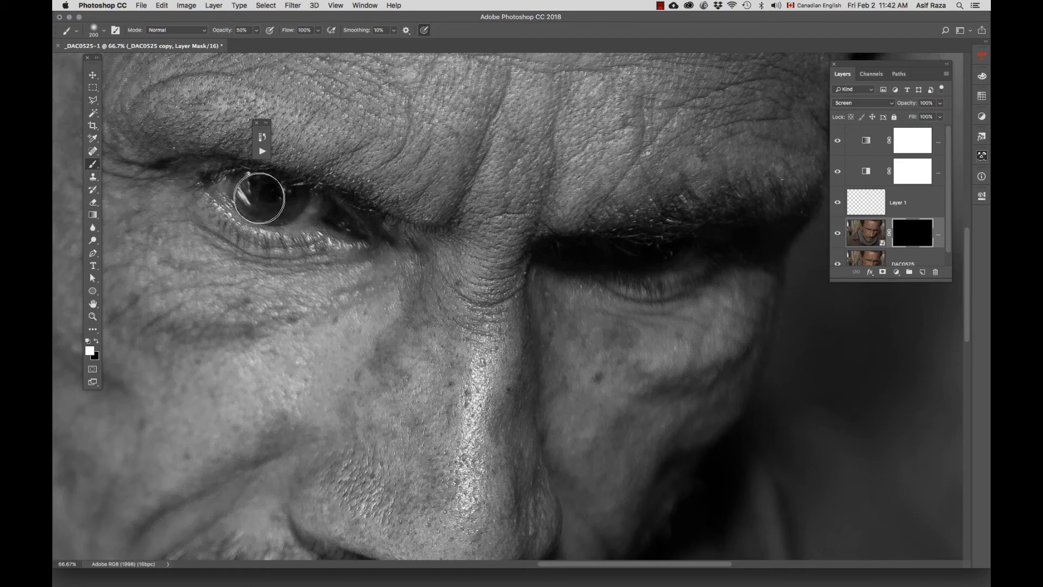
key("bracketleft")
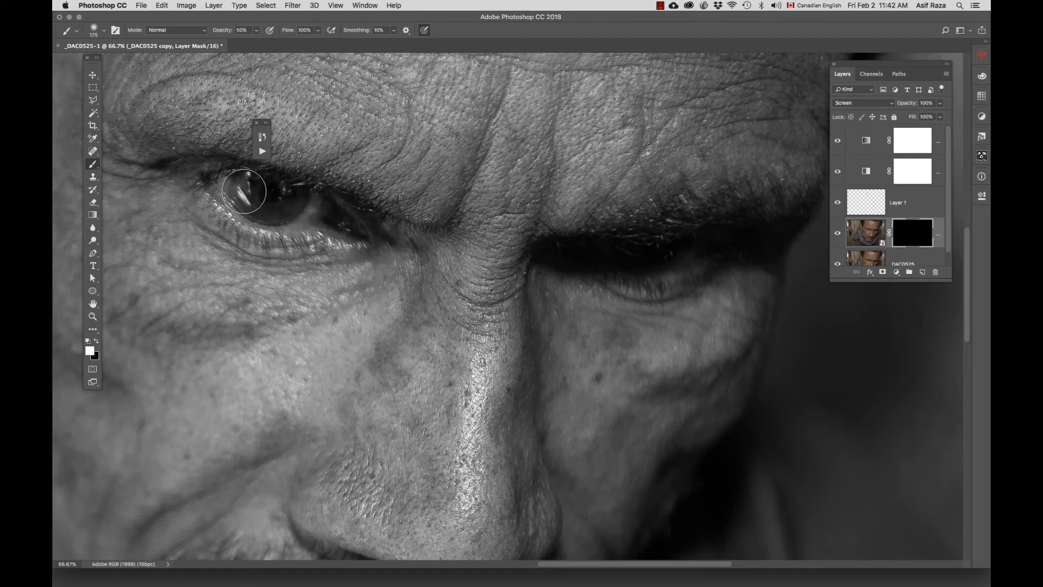
mouse_move(246, 189)
left_mouse_down()
mouse_move(318, 213)
mouse_move(271, 191)
mouse_move(253, 197)
mouse_move(274, 199)
left_mouse_up()
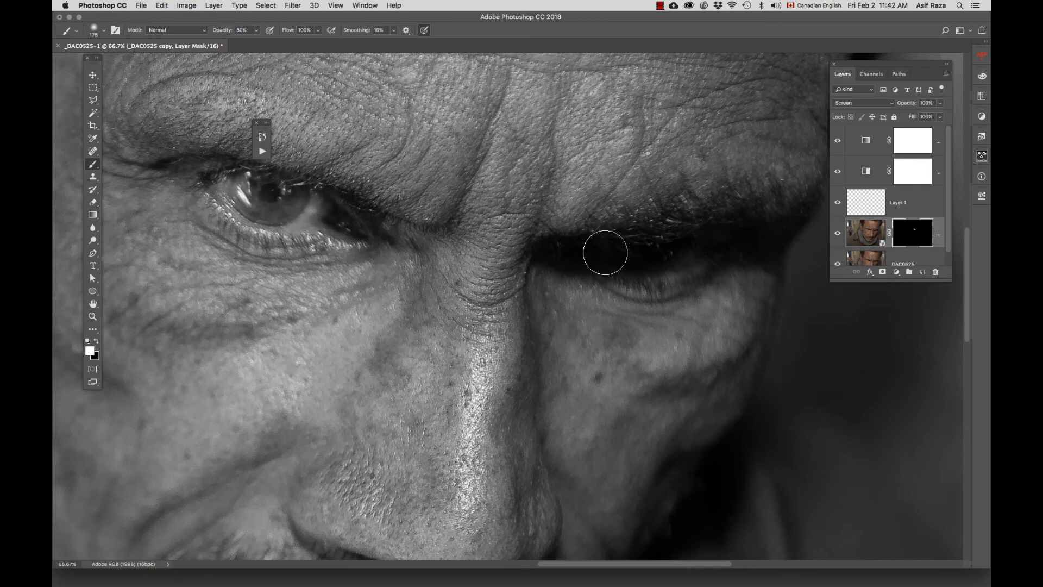
key("bracketleft")
key("bracketleft")
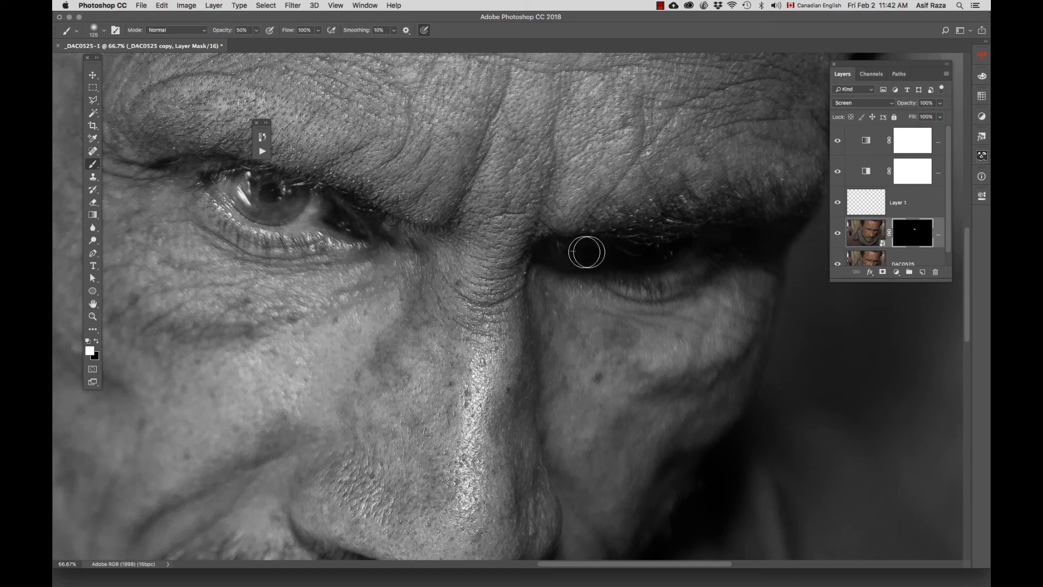
mouse_move(676, 254)
left_mouse_down()
mouse_move(565, 257)
mouse_move(680, 250)
mouse_move(556, 253)
left_mouse_up()
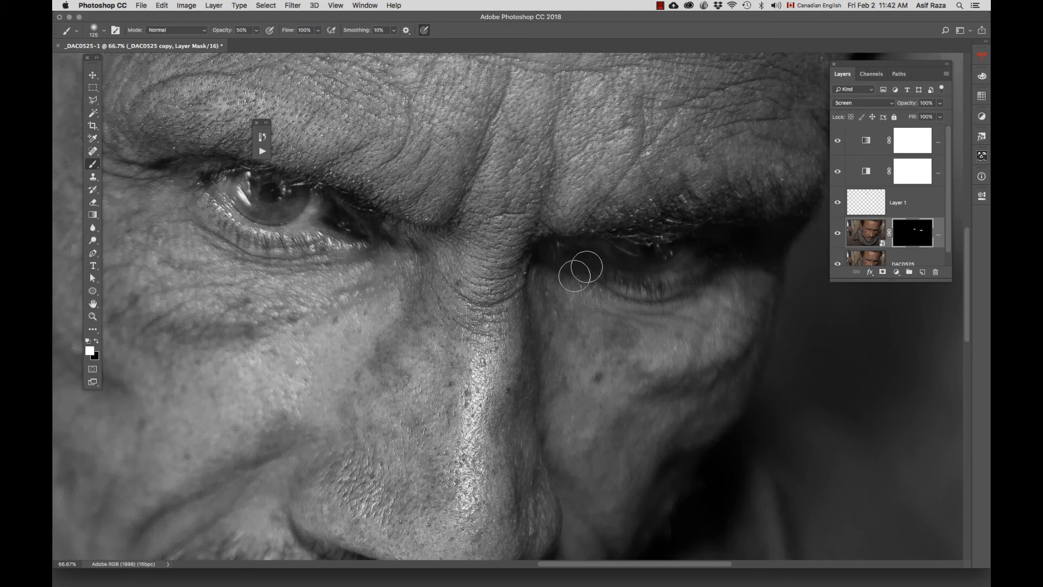
key("super+0")
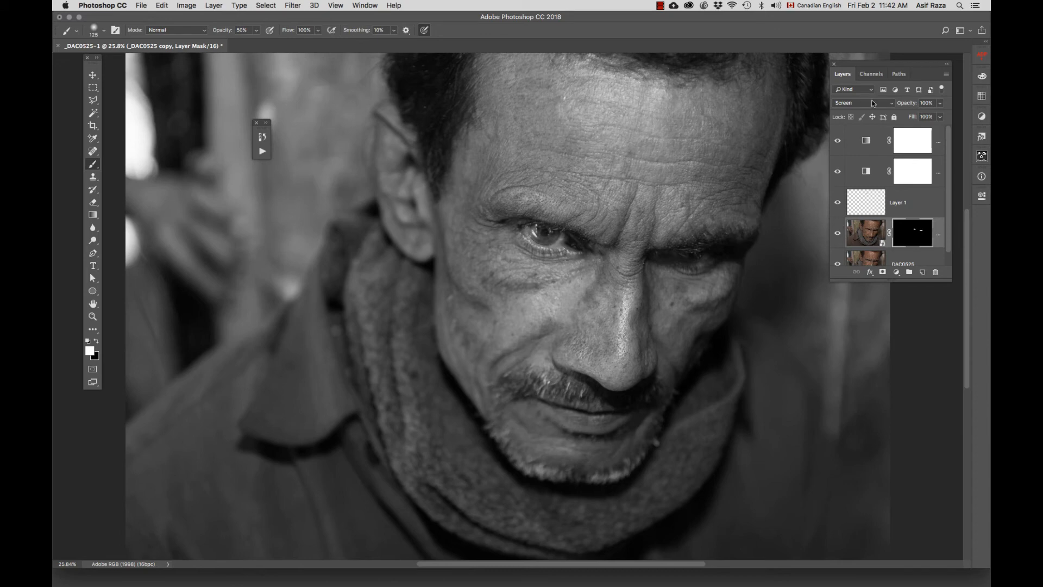
left_click_drag(909, 105, 898, 106)
Open the original _DAC0525 Smart Object below the Screen copy for raw editing
left_click_drag(948, 196, 946, 238)
left_click(859, 257)
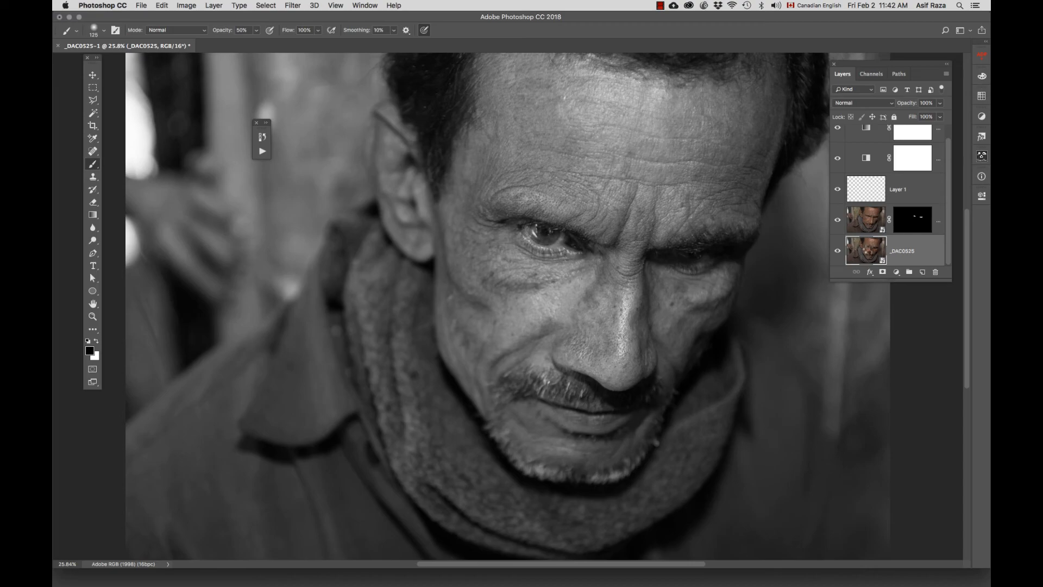
double_click(867, 251)
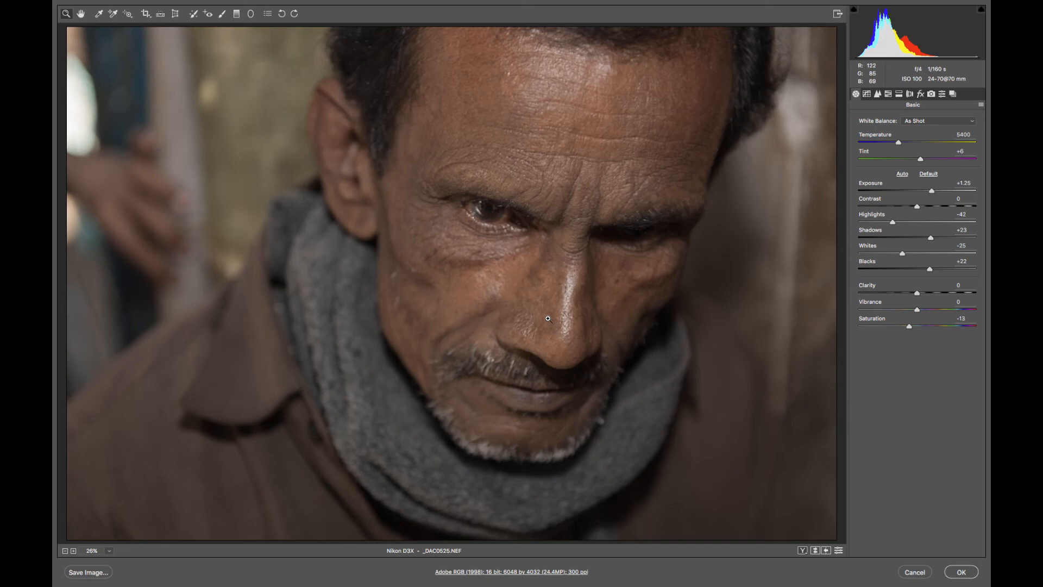
key("super+minus")
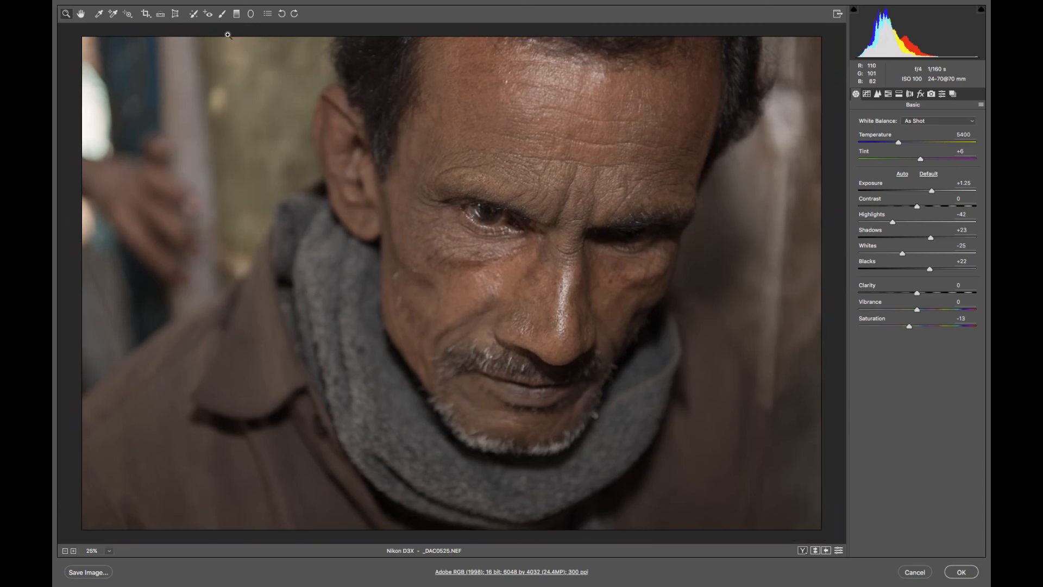
Add a Graduated Filter from the photo's upper-left corner to the scarf with Exposure -1.30, resetting Contrast and Whites to 0
left_click(238, 15)
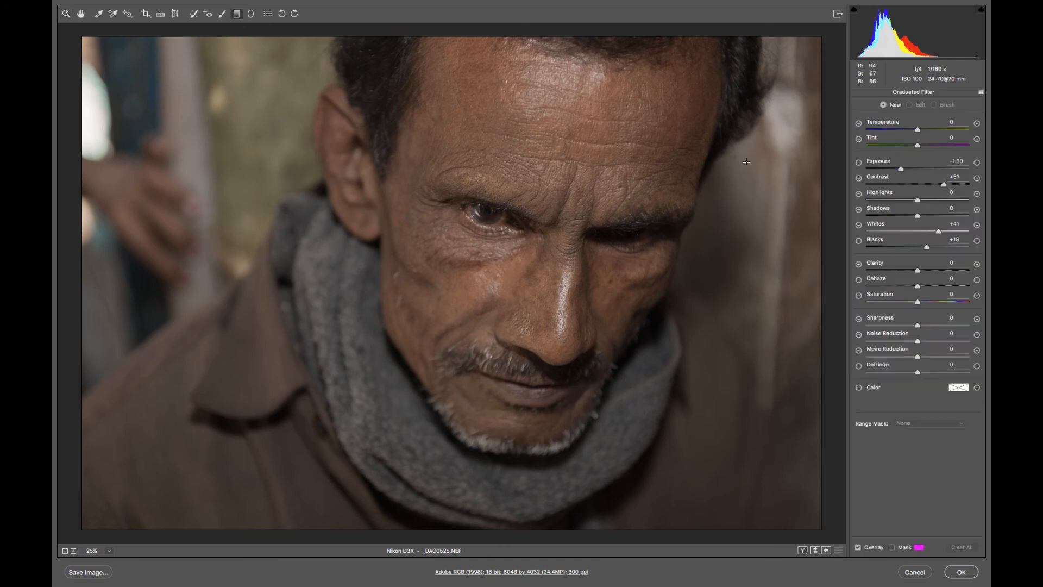
double_click(945, 185)
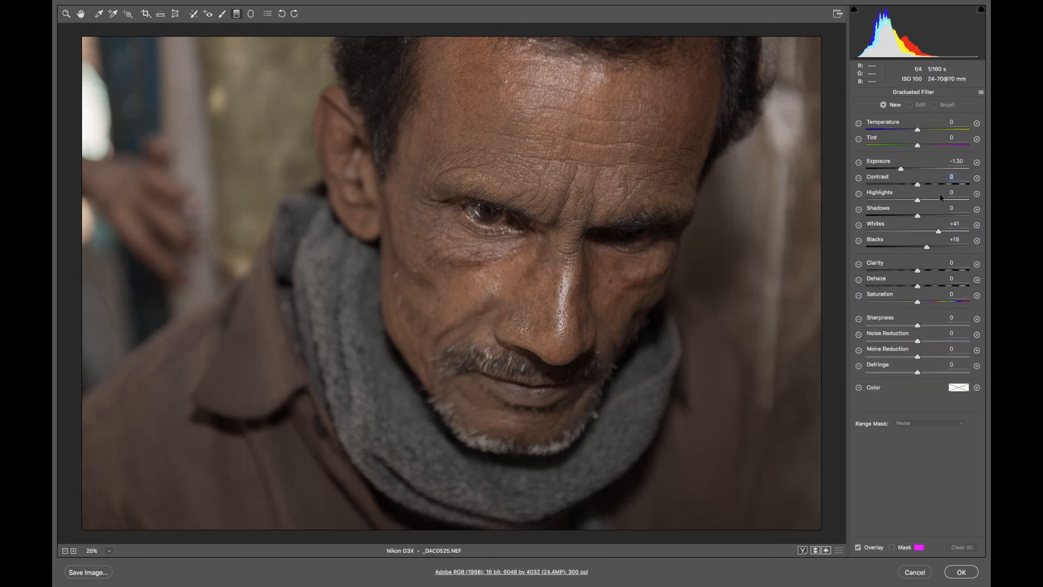
double_click(938, 232)
left_click_drag(73, 72, 333, 229)
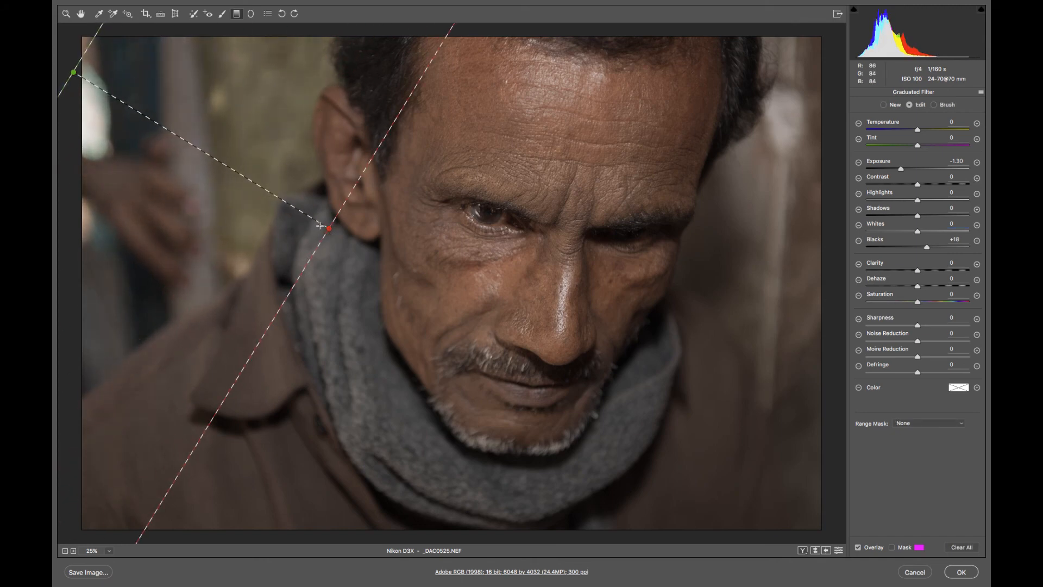
Duplicate the upper-left graduated filter and shorten the copy so that it ends before the ear
right_click(329, 230)
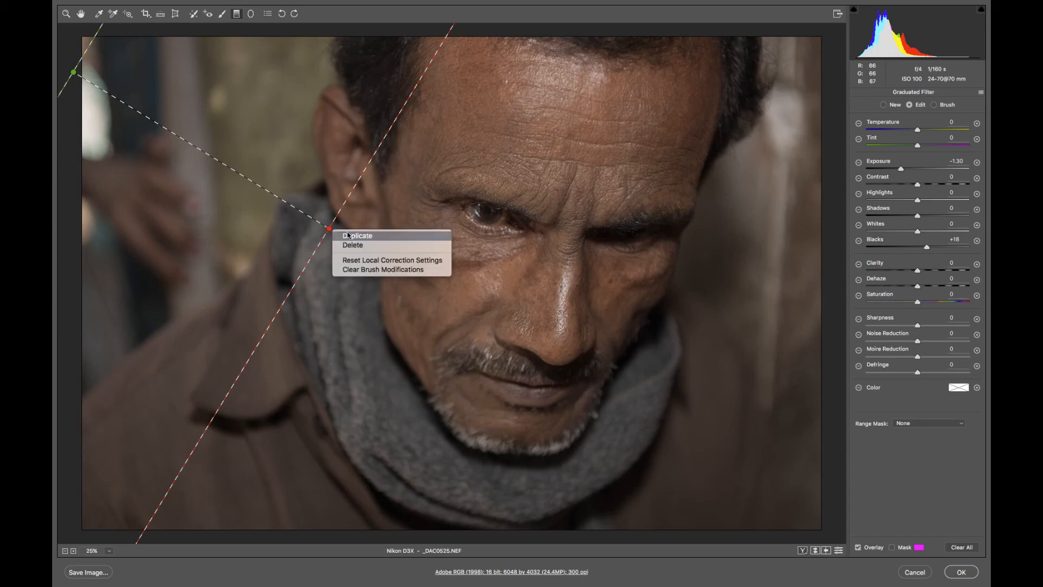
left_click(351, 234)
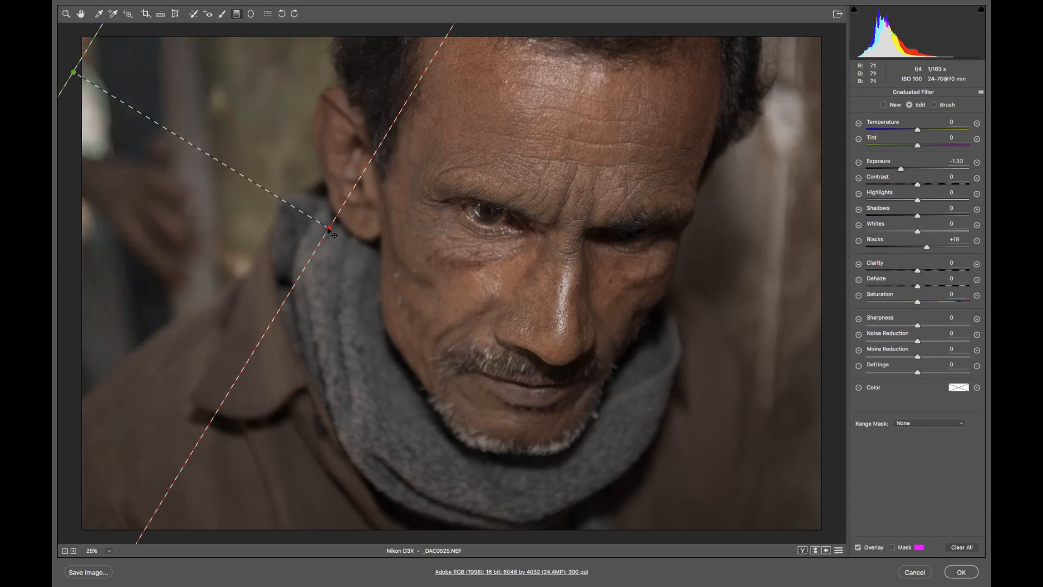
left_click_drag(329, 229, 246, 181)
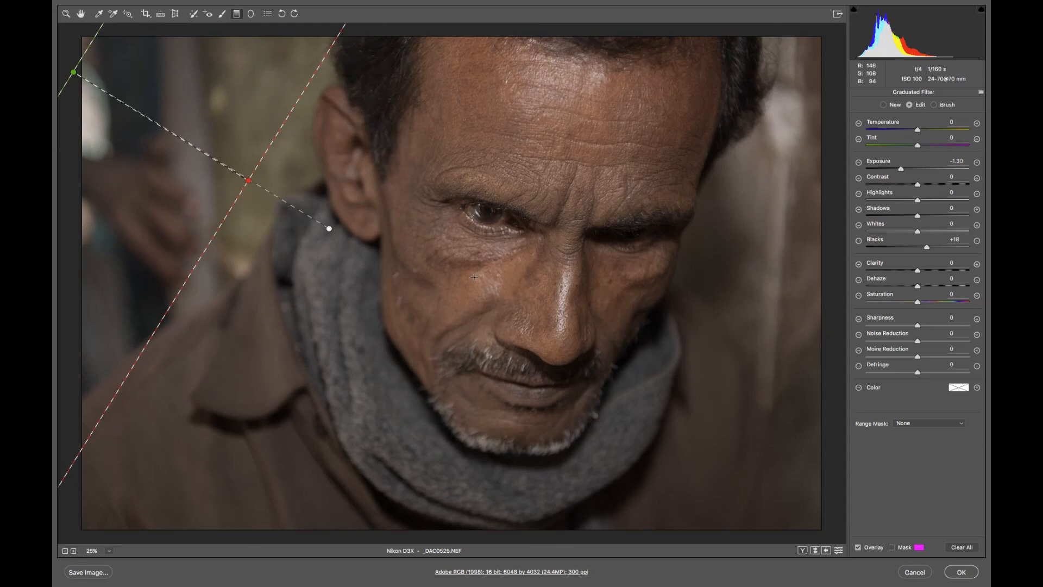
Add a Graduated Filter from beyond the photo's right edge to the face, set its Exposure to -1.70, and apply the raw edits
key("super+minus")
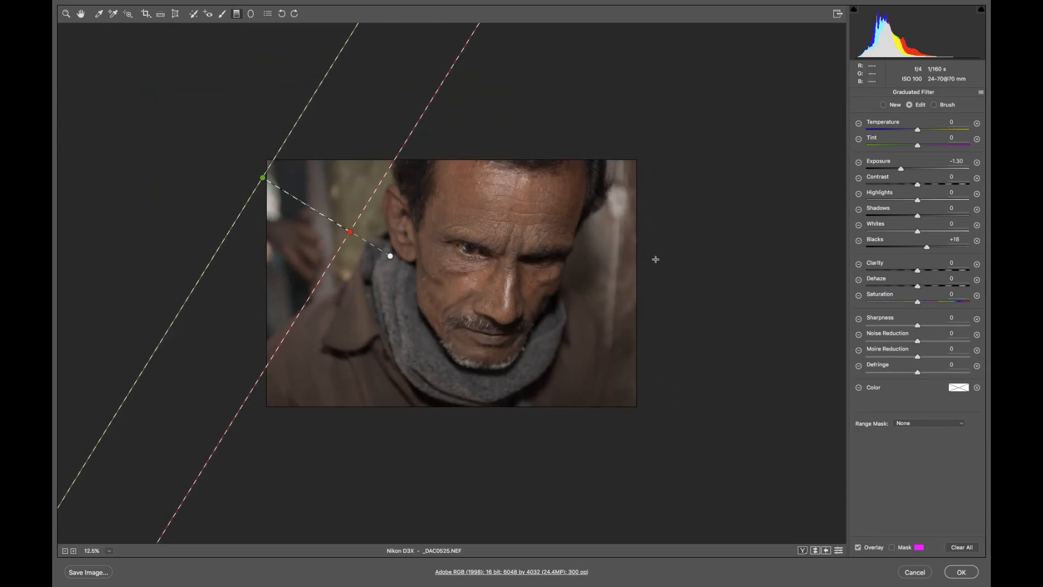
left_click_drag(657, 265, 550, 255)
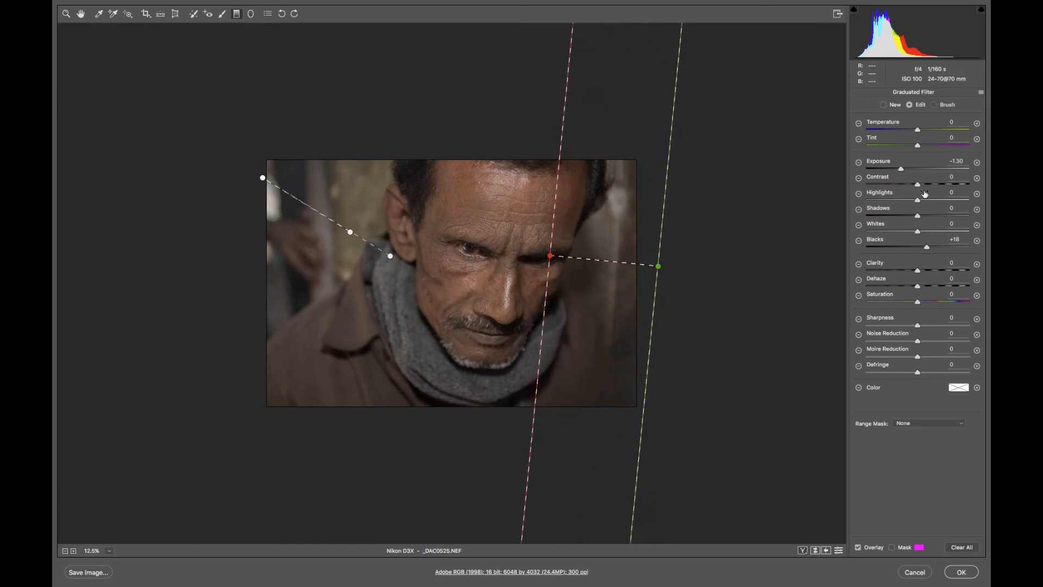
left_click_drag(900, 171, 896, 172)
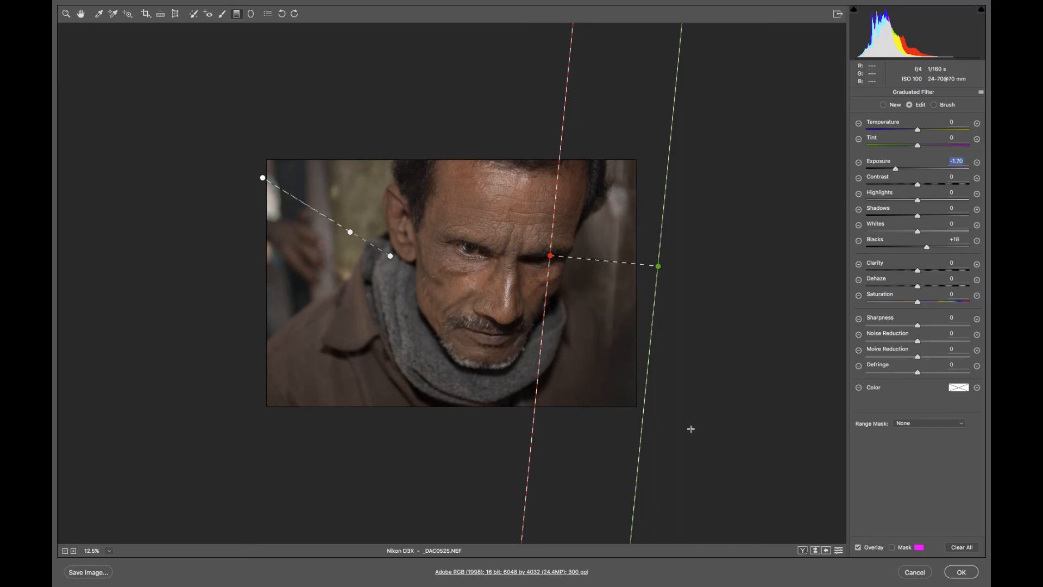
left_click(963, 573)
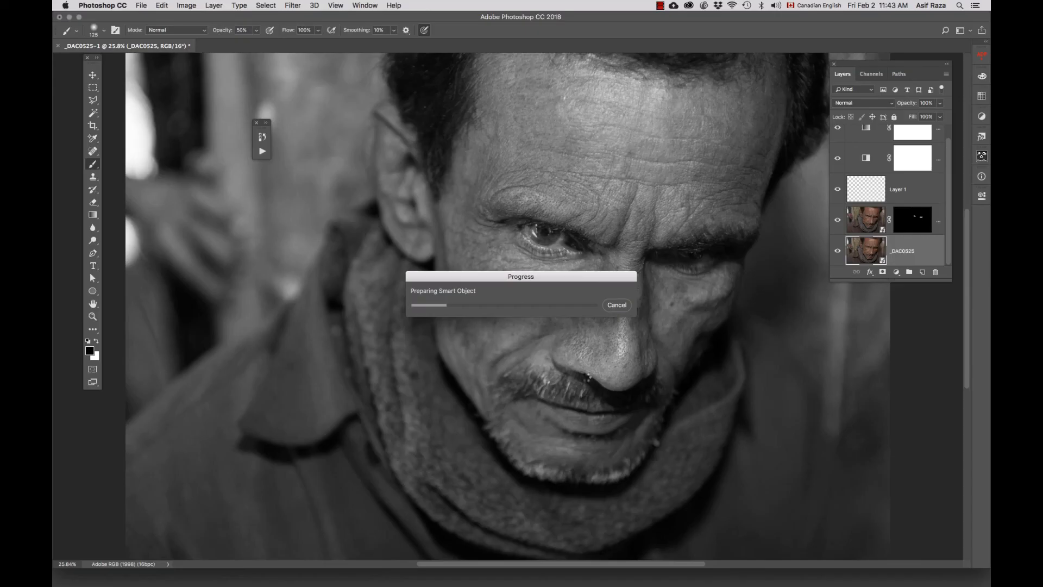